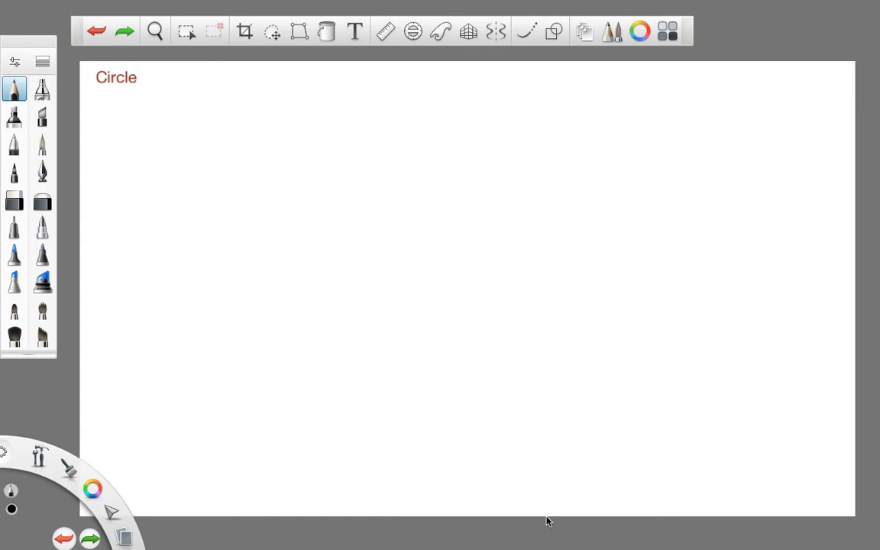
- Draw a large black square in the middle of the canvas with two red diagonals from corner to corner
left_click(554, 31)
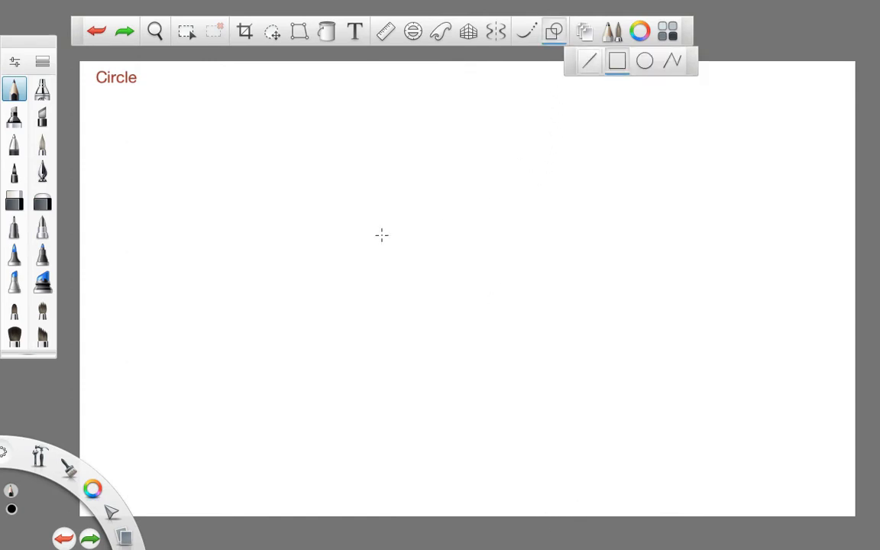
mouse_move(269, 129)
left_mouse_down()
mouse_move(453, 287)
mouse_move(589, 367)
left_mouse_up()
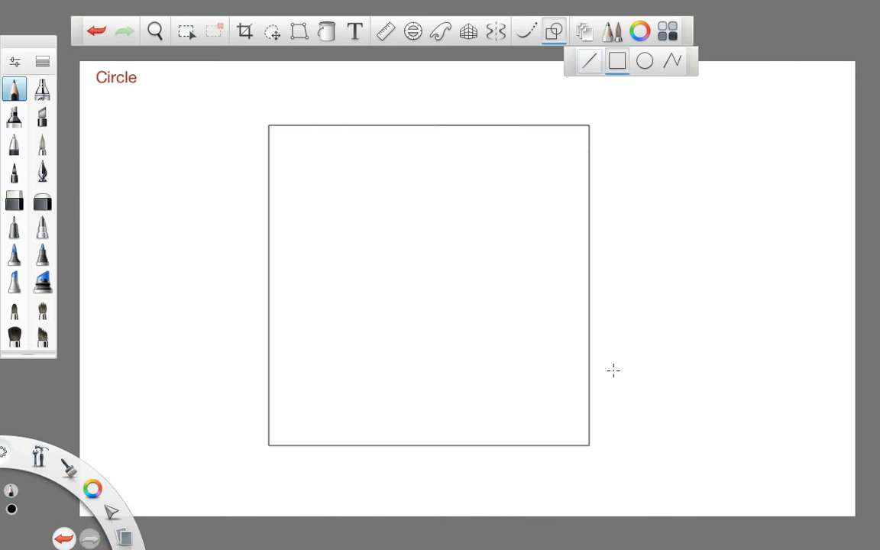
left_click(589, 64)
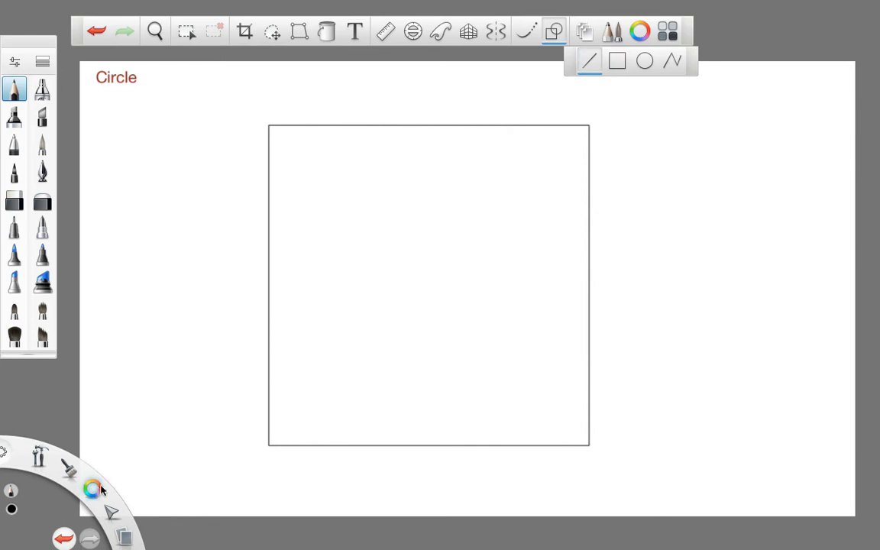
mouse_move(86, 437)
left_click(71, 462)
left_click_drag(269, 446, 588, 126)
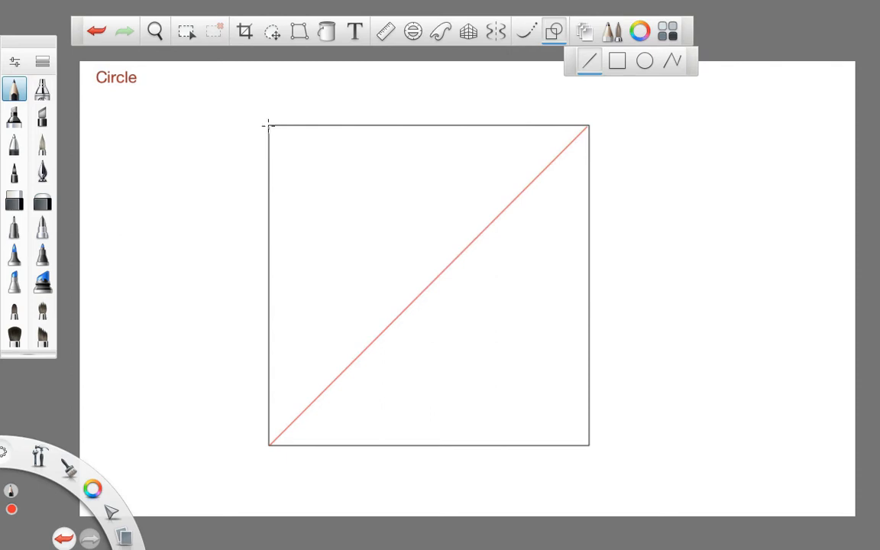
left_click_drag(269, 126, 588, 444)
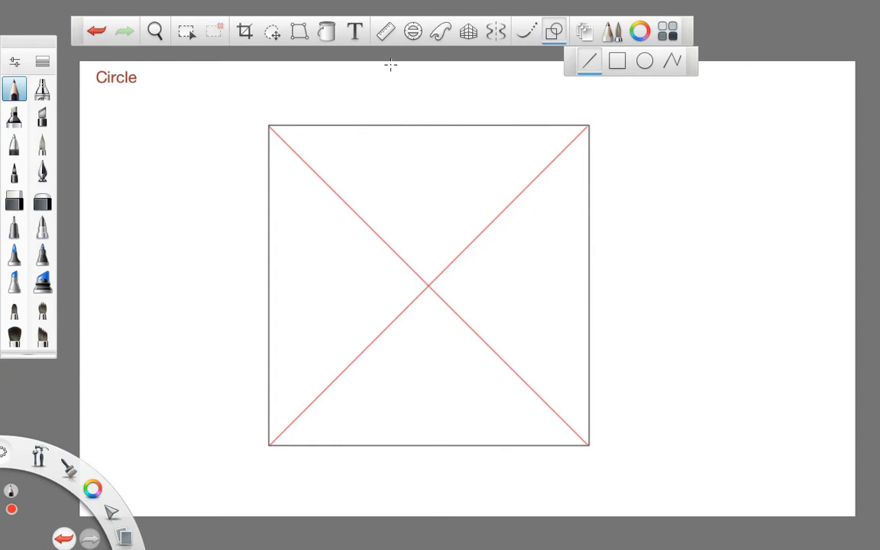
- Draw red horizontal and vertical centre lines through the diagonals' crossing, using the ruler guide at 0° and 90°
left_click(386, 31)
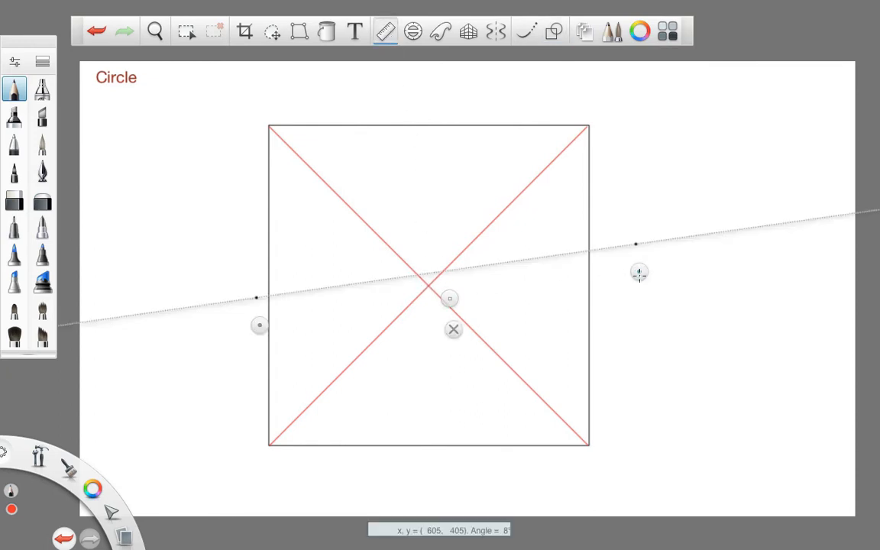
left_click_drag(638, 273, 634, 324)
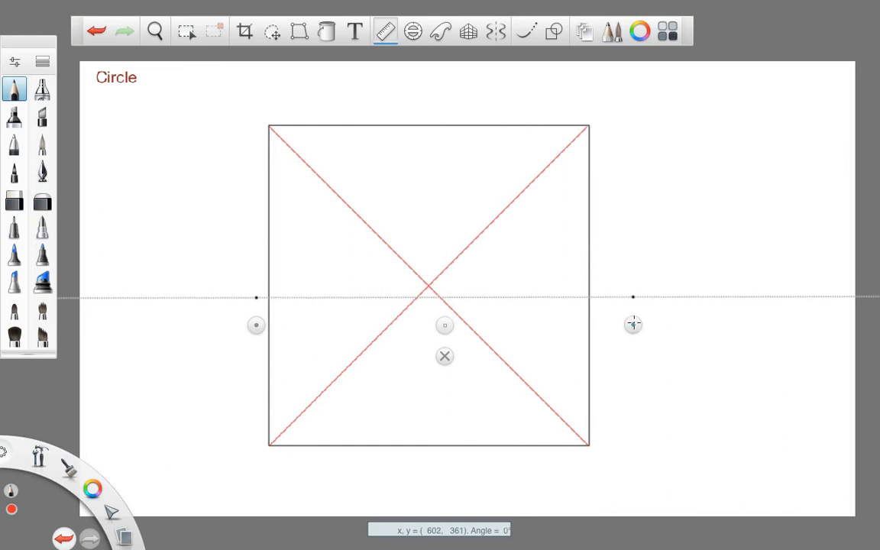
mouse_move(444, 327)
left_mouse_down()
mouse_move(477, 448)
mouse_move(471, 472)
mouse_move(434, 313)
left_mouse_up()
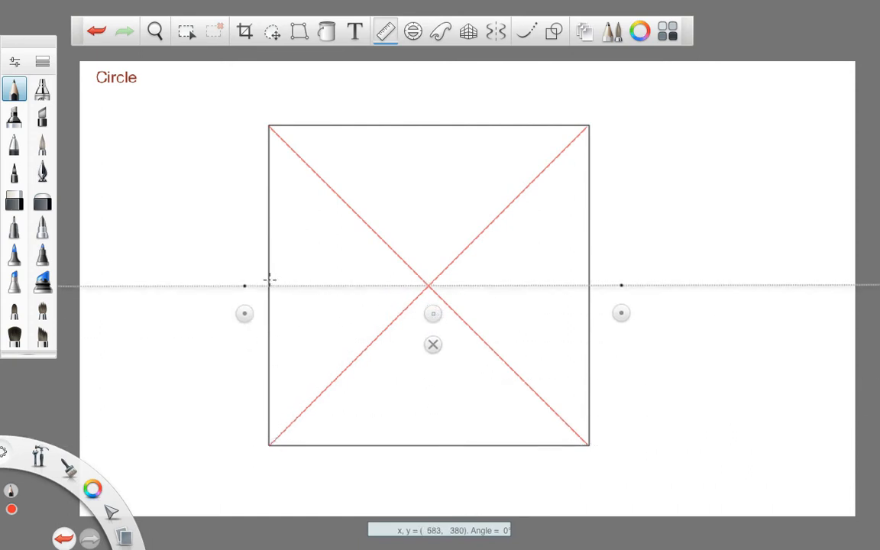
left_click_drag(269, 282, 636, 281)
mouse_move(621, 313)
left_mouse_down()
mouse_move(538, 395)
mouse_move(283, 467)
mouse_move(272, 463)
left_mouse_up()
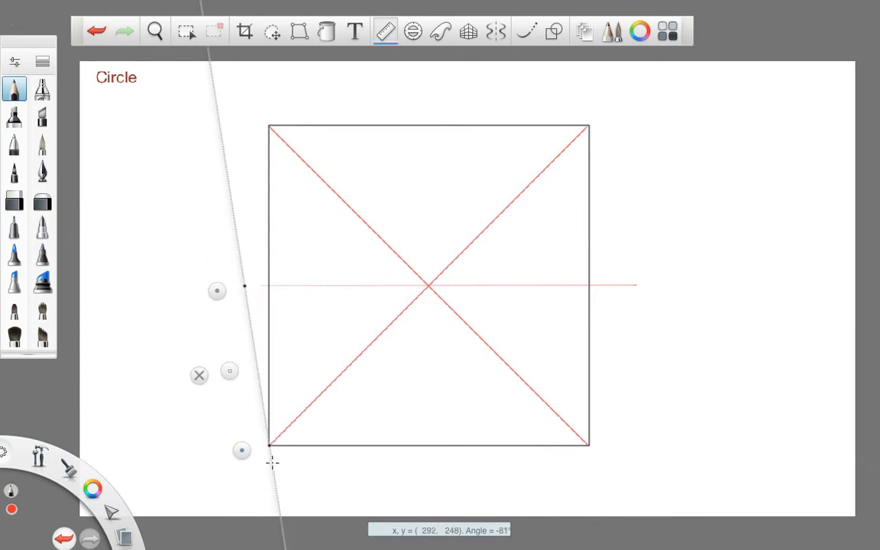
left_click_drag(215, 290, 240, 206)
left_click_drag(240, 326, 400, 284)
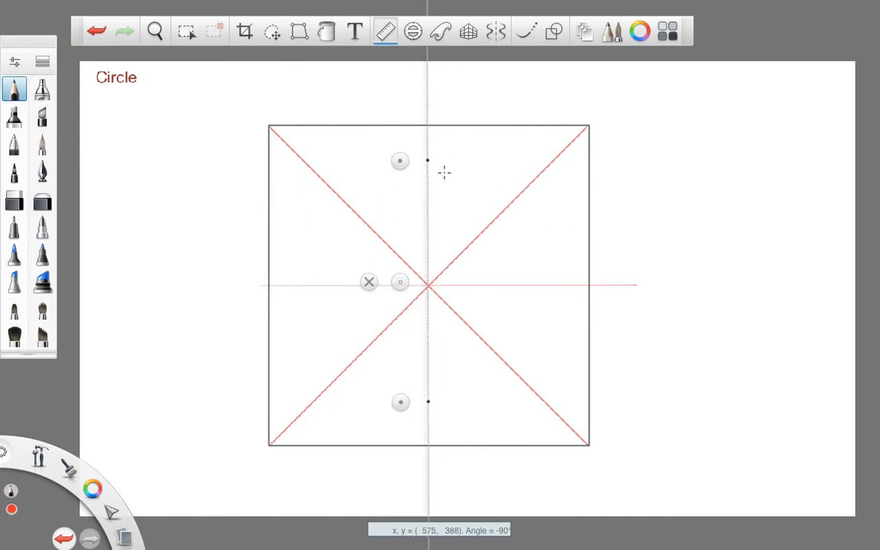
mouse_move(428, 407)
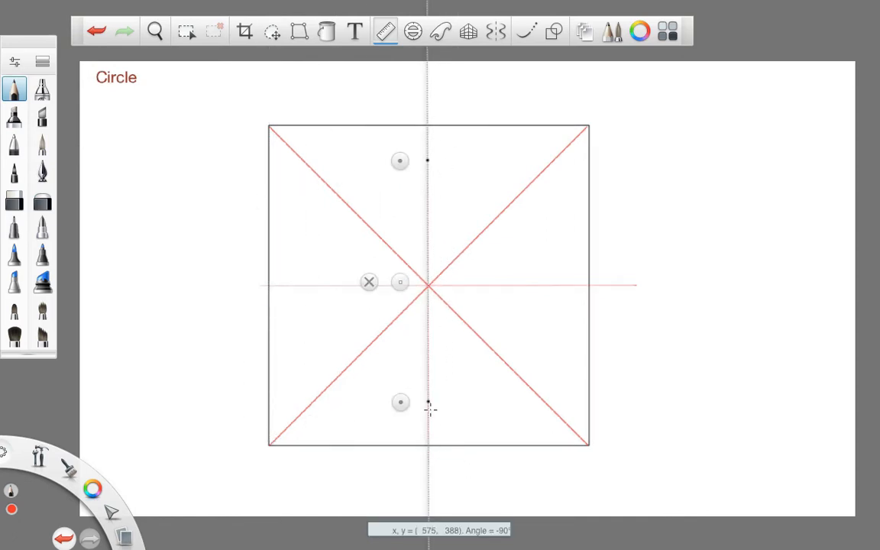
left_click(369, 282)
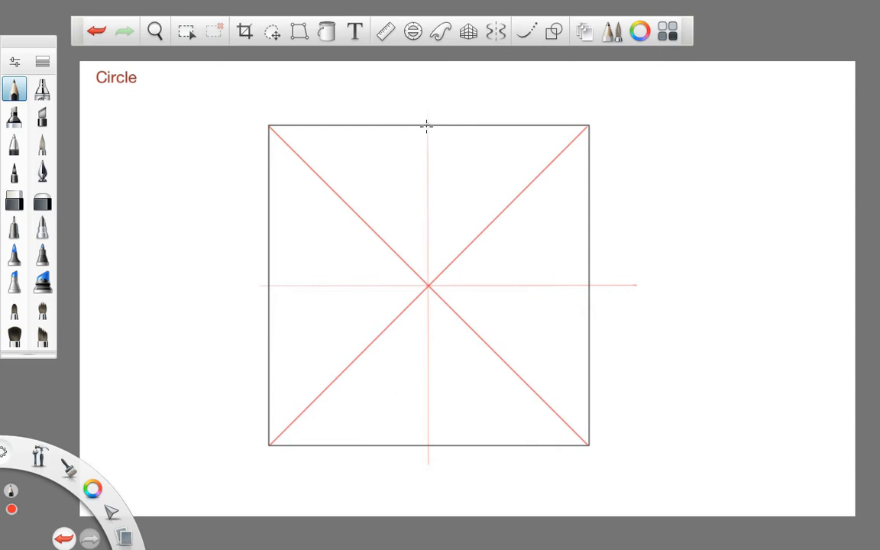
- Mark the midpoints of the square's sides in red and trace an inscribed blue circle with the 90° ellipse guide
left_click(429, 446)
left_click(269, 286)
left_click(413, 33)
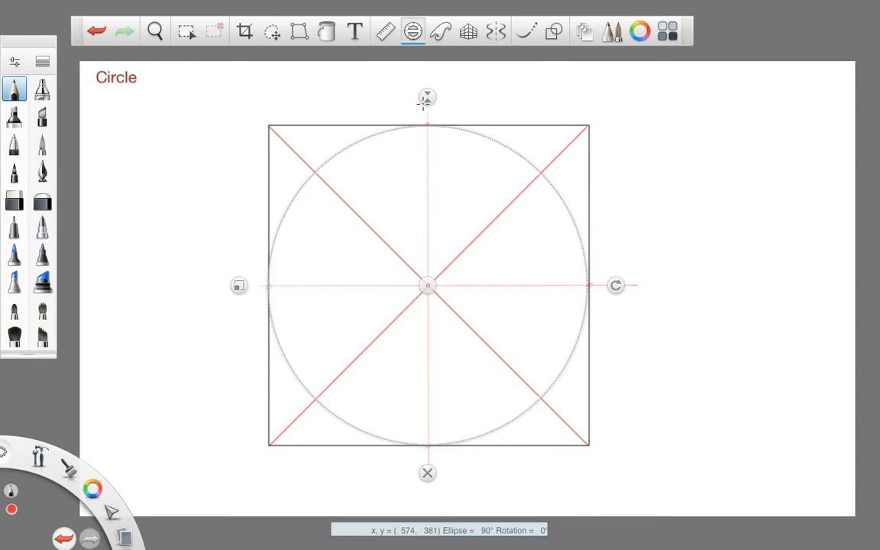
left_click_drag(92, 489, 73, 514)
mouse_move(374, 142)
left_mouse_down()
mouse_move(352, 153)
mouse_move(277, 272)
mouse_move(312, 400)
mouse_move(475, 448)
mouse_move(598, 302)
mouse_move(457, 129)
mouse_move(259, 246)
mouse_move(382, 453)
left_mouse_up()
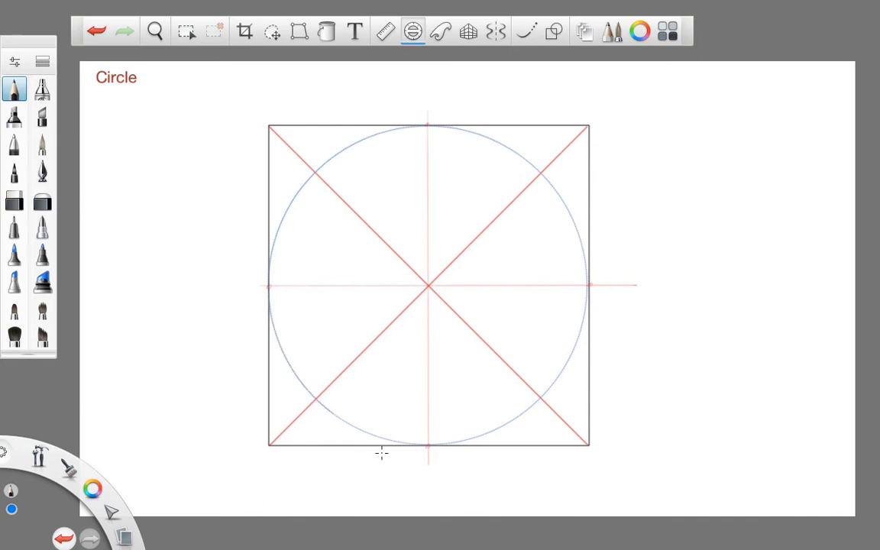
left_click(426, 472)
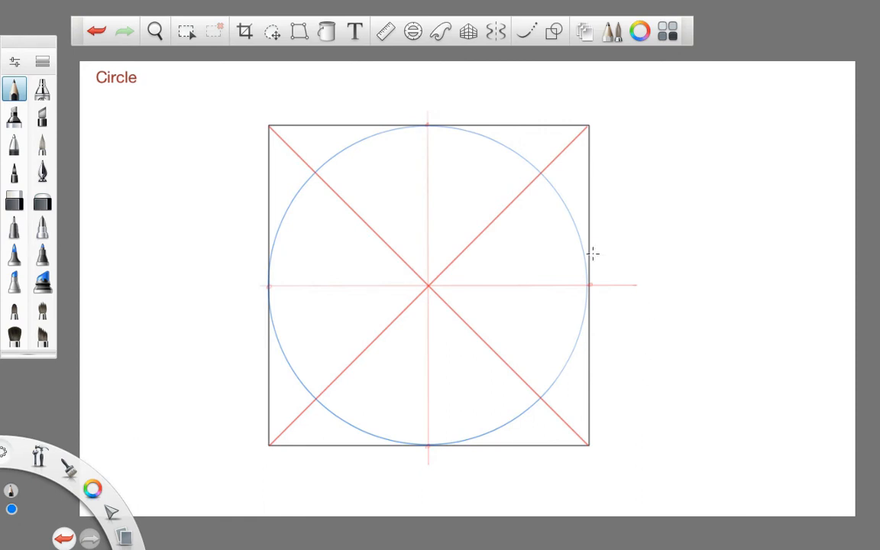
- Draw a red square inside the circle, with its corners where the diagonals cross the circle
left_click_drag(93, 488, 69, 458)
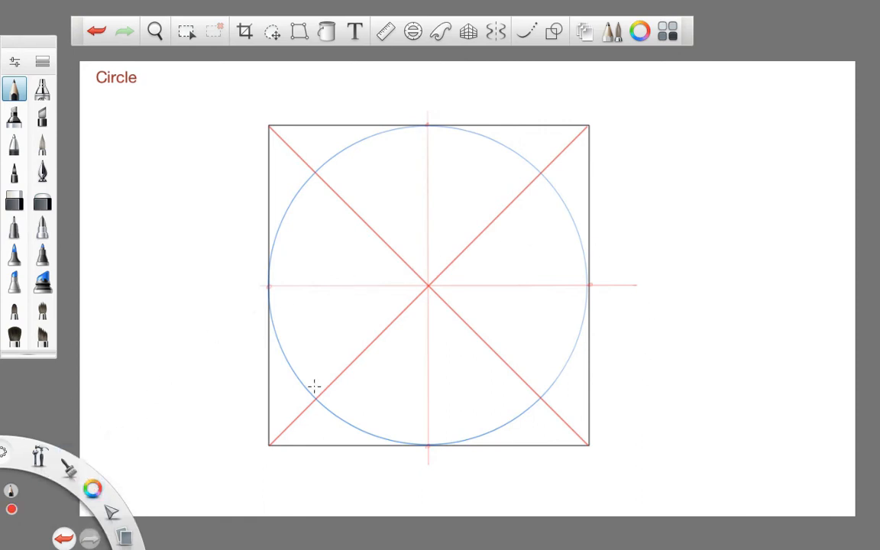
left_click(554, 30)
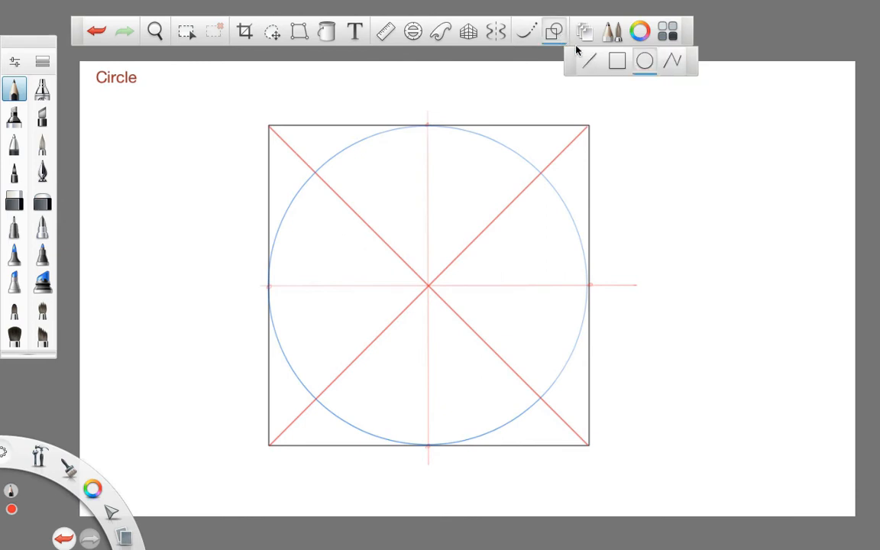
left_click(619, 64)
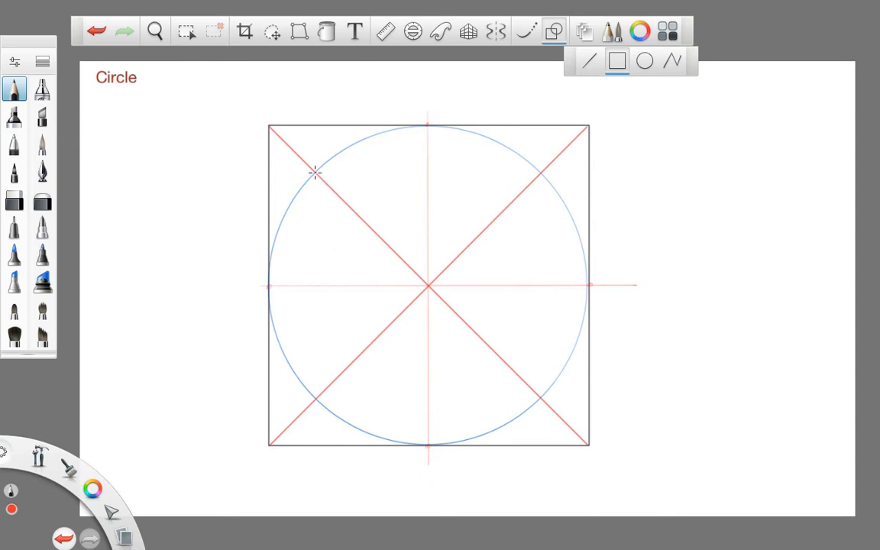
left_click_drag(315, 173, 540, 397)
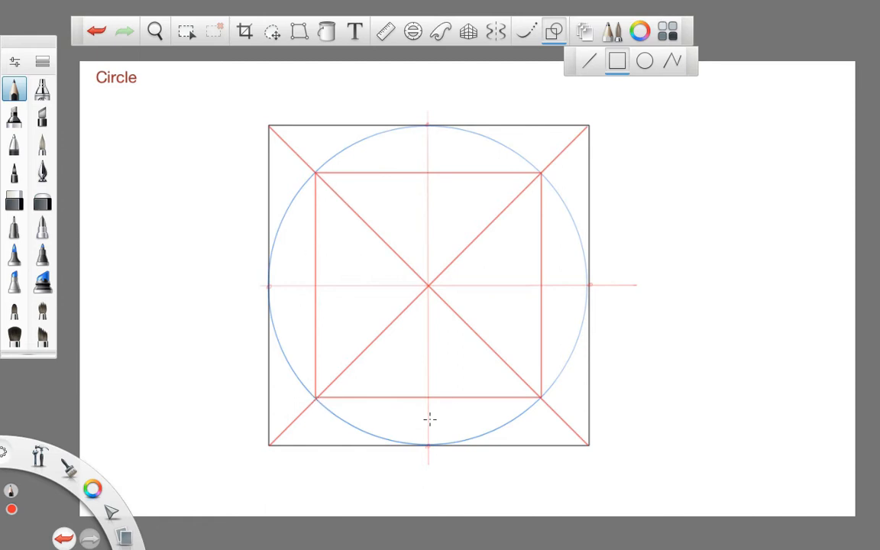
left_click(589, 61)
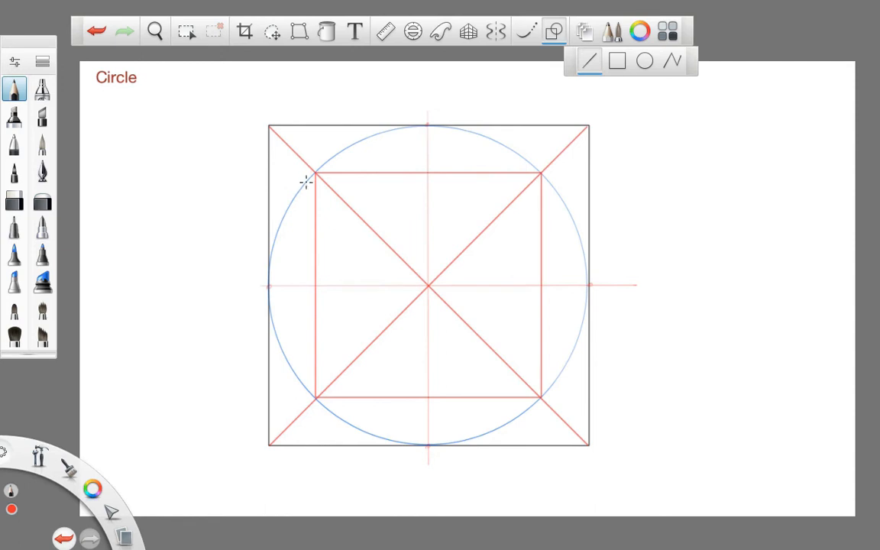
left_click_drag(328, 158, 330, 158)
left_click_drag(360, 232, 383, 210)
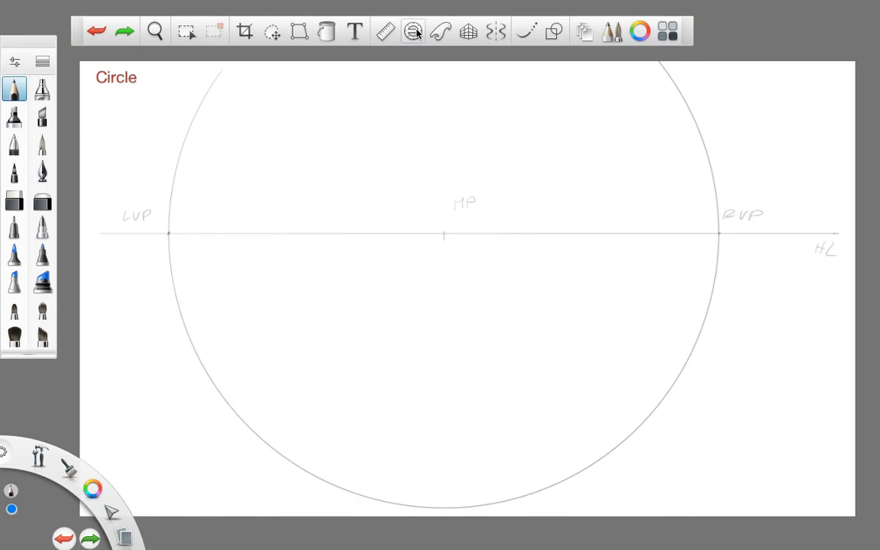
- Trace a blue 29° horizontal ellipse centred on the MP mark of the horizon line, using the ellipse guide
left_click(414, 30)
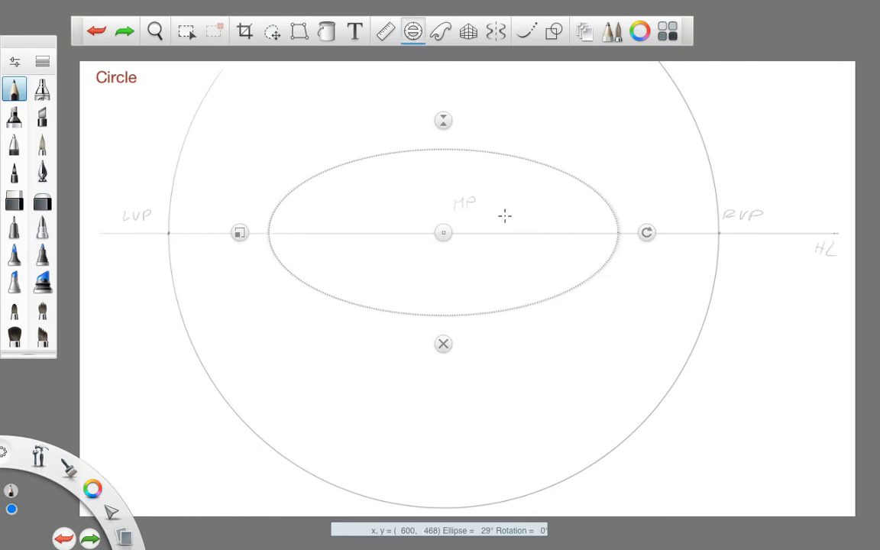
mouse_move(436, 153)
left_mouse_down()
mouse_move(383, 153)
mouse_move(279, 192)
mouse_move(284, 291)
mouse_move(414, 357)
mouse_move(594, 295)
mouse_move(588, 165)
mouse_move(350, 136)
left_mouse_up()
left_click(445, 346)
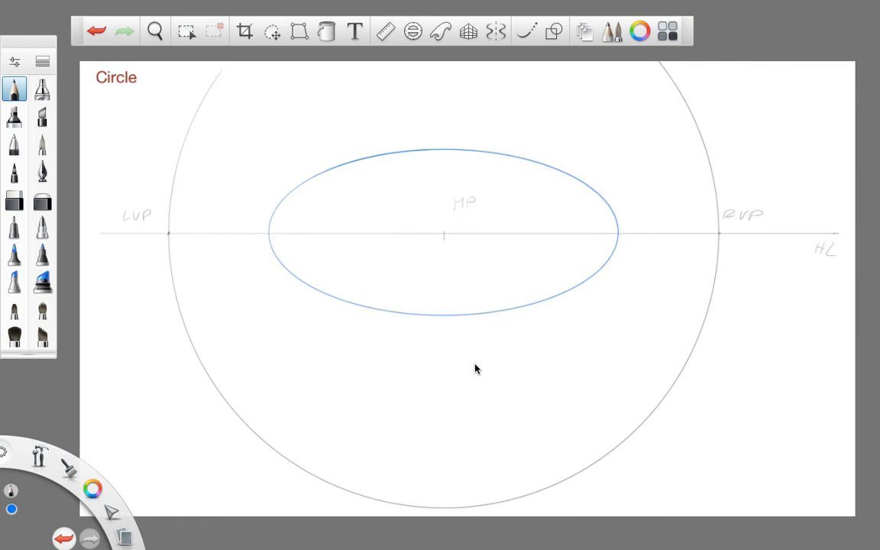
- Draw the blue ellipse's major axis as a red straight line along the horizon line
left_click_drag(91, 491, 52, 486)
left_click(554, 31)
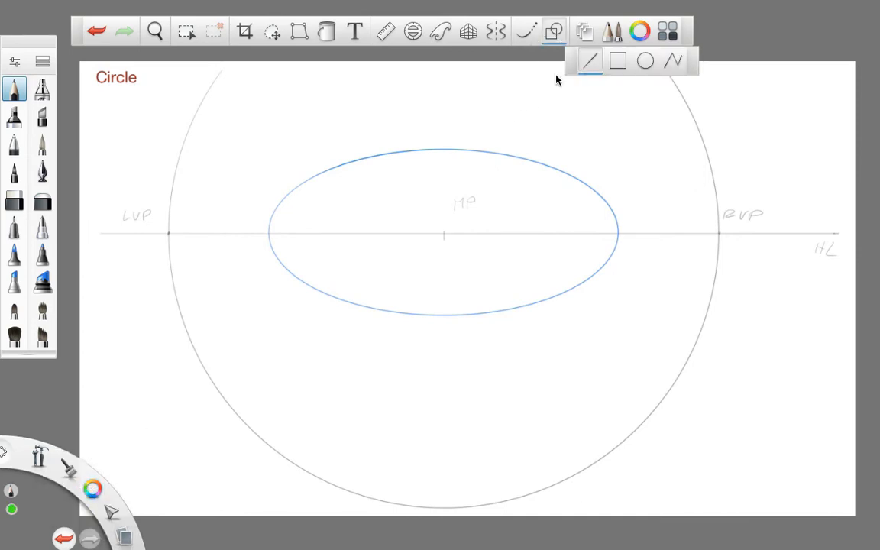
left_click_drag(92, 489, 73, 464)
left_click_drag(269, 233, 619, 234)
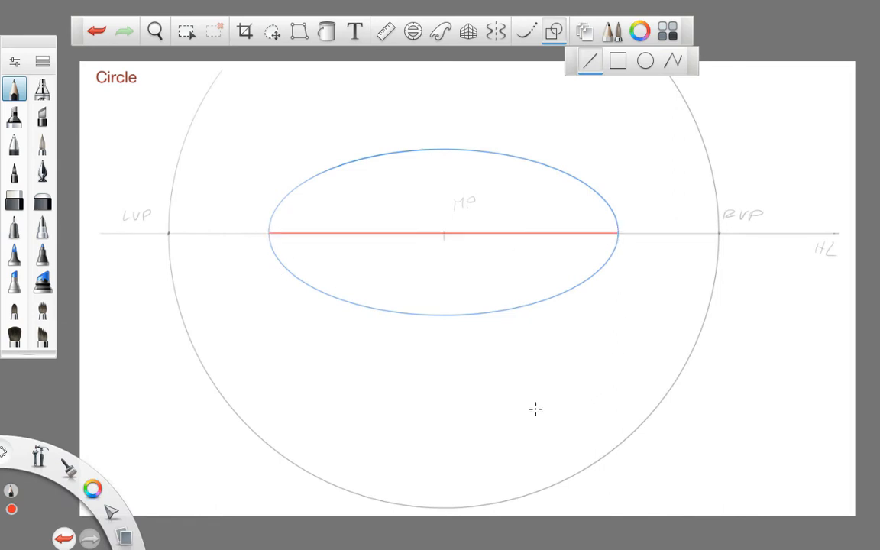
- Draw the ellipse's minor axis as a green vertical line through its centre and label the centre with a green "O"
left_click_drag(91, 485, 76, 474)
left_click_drag(446, 150, 446, 314)
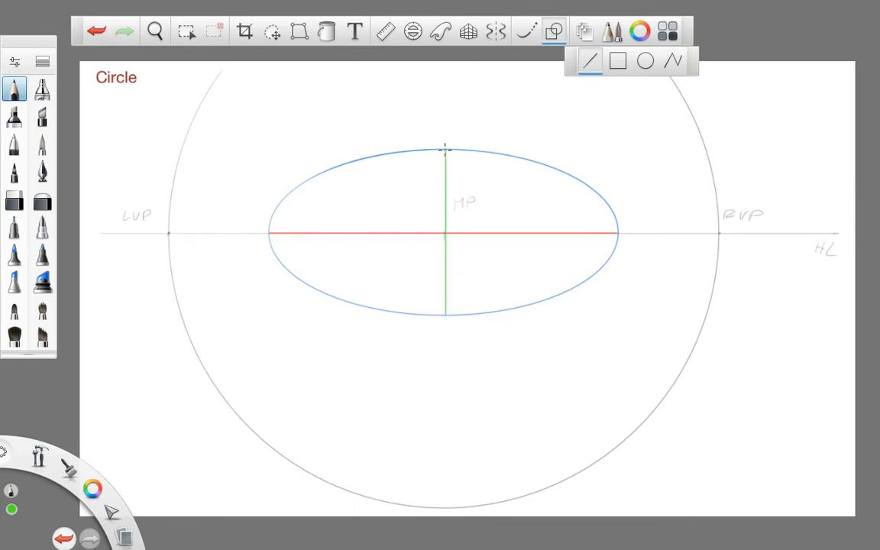
key("ctrl+z")
left_click_drag(444, 150, 444, 314)
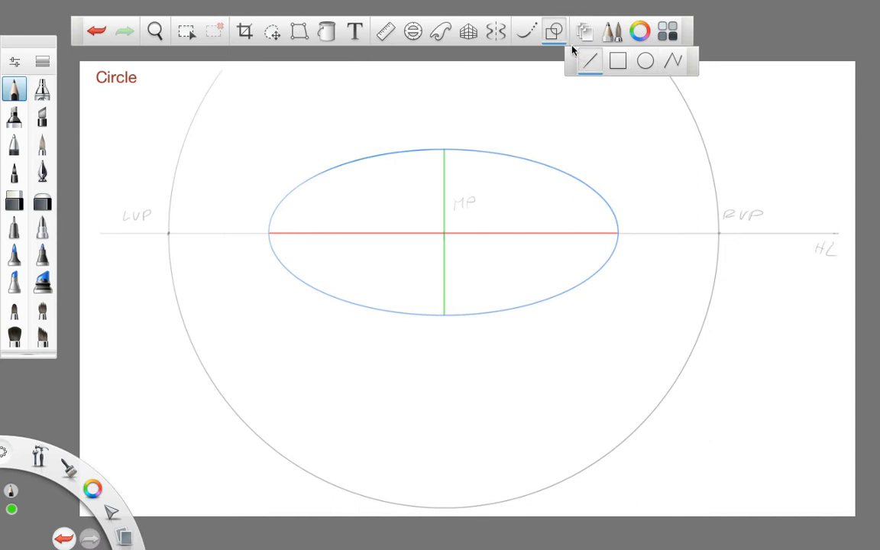
left_click(553, 29)
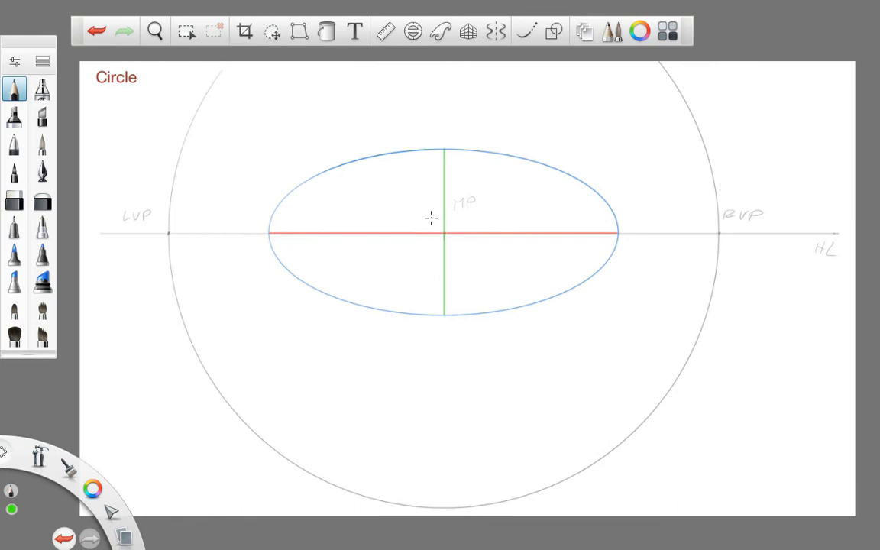
left_click_drag(430, 218, 433, 222)
- Trace the front arc of a second blue 29° ellipse directly below the first, using the ellipse guide
left_click_drag(92, 486, 75, 507)
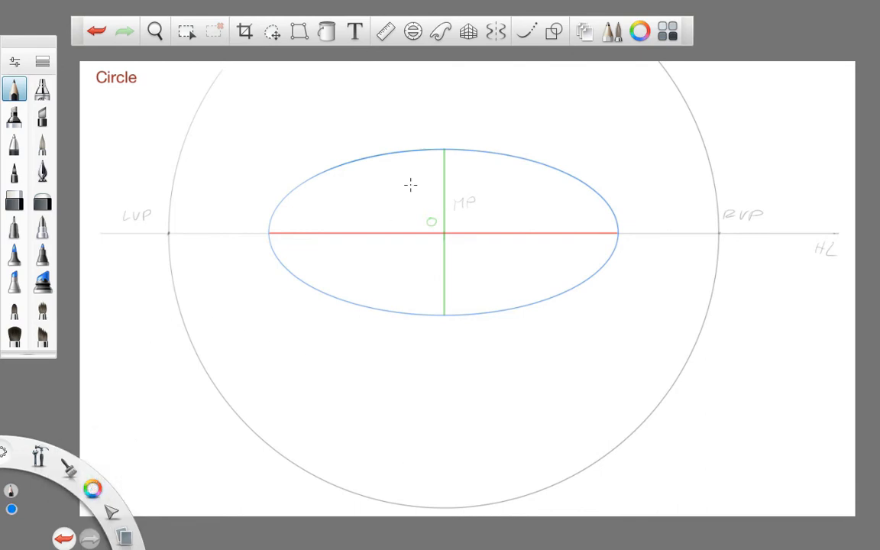
left_click(413, 34)
left_click_drag(444, 233, 443, 323)
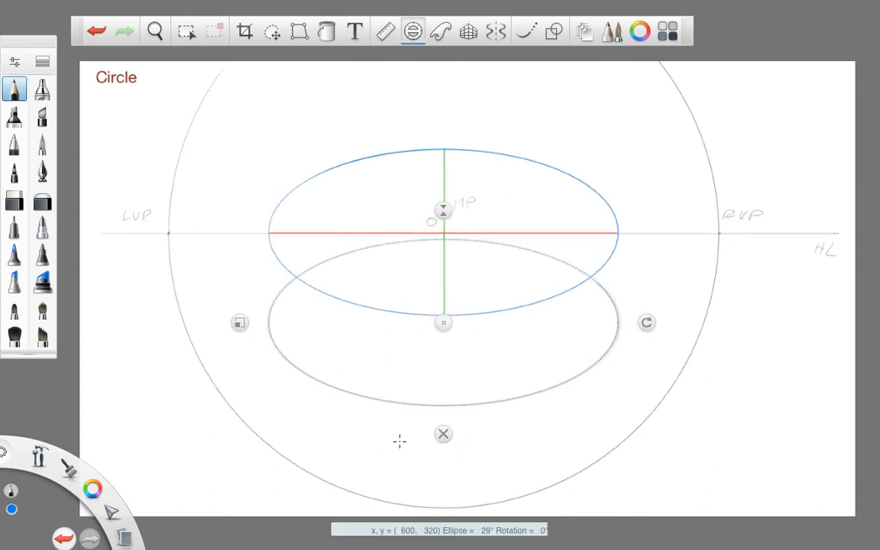
left_click(444, 435)
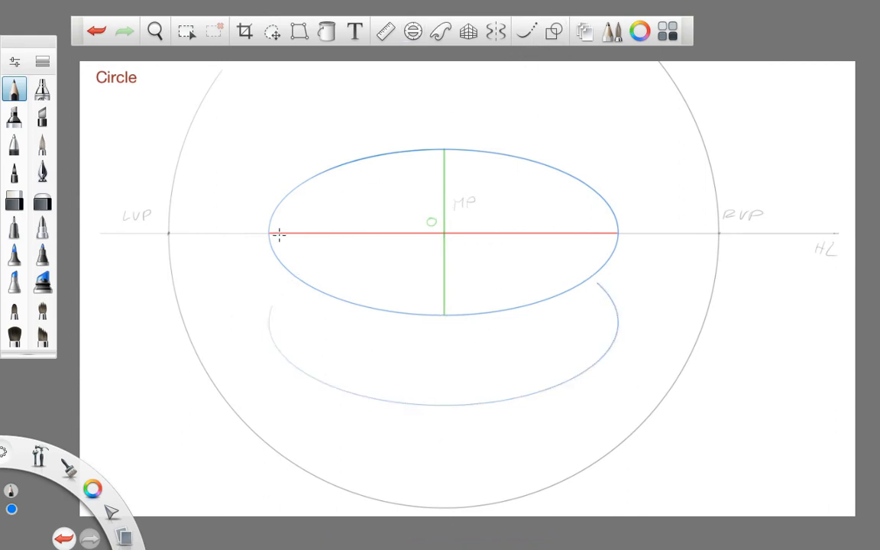
- Connect both ends of the upper ellipse to the lower arc with blue vertical lines to form the cylinder's sides
left_click_drag(269, 233, 270, 309)
key("ctrl+z")
left_click_drag(268, 233, 269, 329)
left_click_drag(617, 234, 617, 308)
key("ctrl+z")
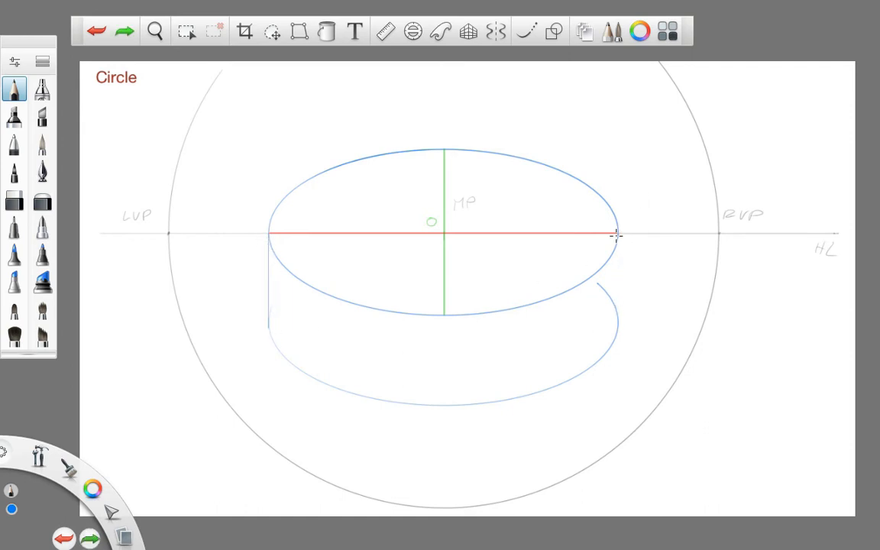
left_click_drag(617, 234, 618, 321)
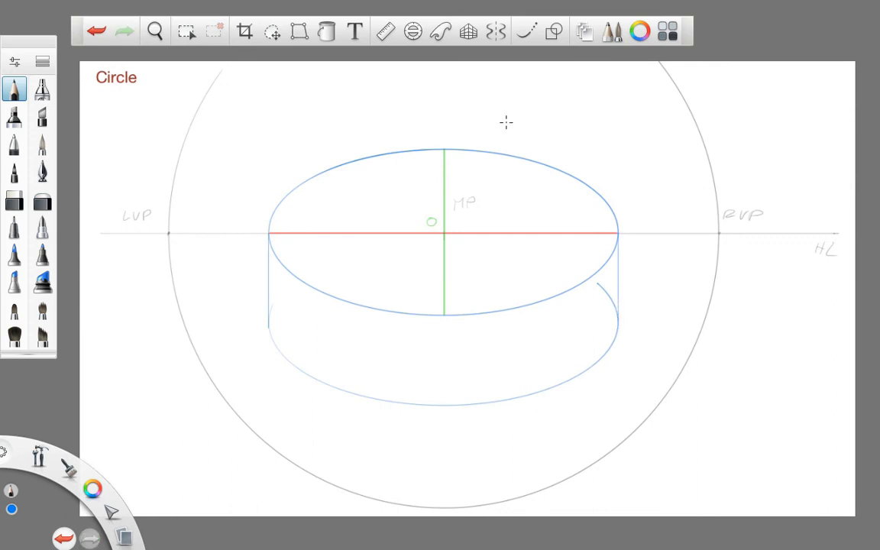
- Draw the lower ellipse's major axis in red and extend the green vertical axis down through it
left_click_drag(93, 488, 67, 456)
left_click_drag(269, 328, 618, 330)
left_click(93, 489)
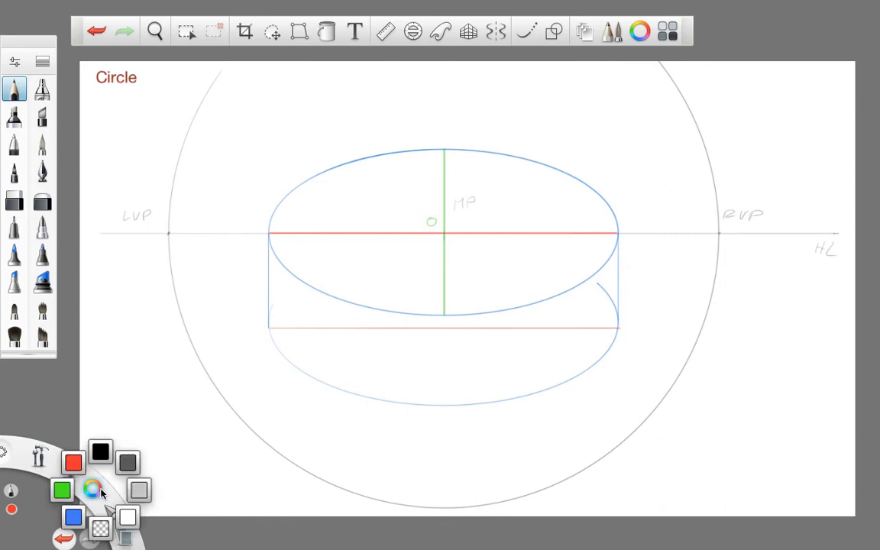
left_click(62, 489)
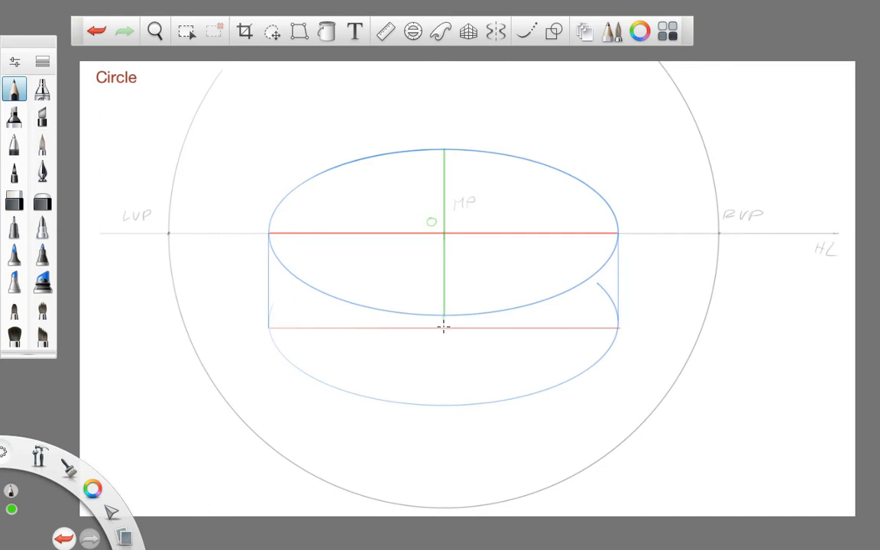
key("ctrl+z")
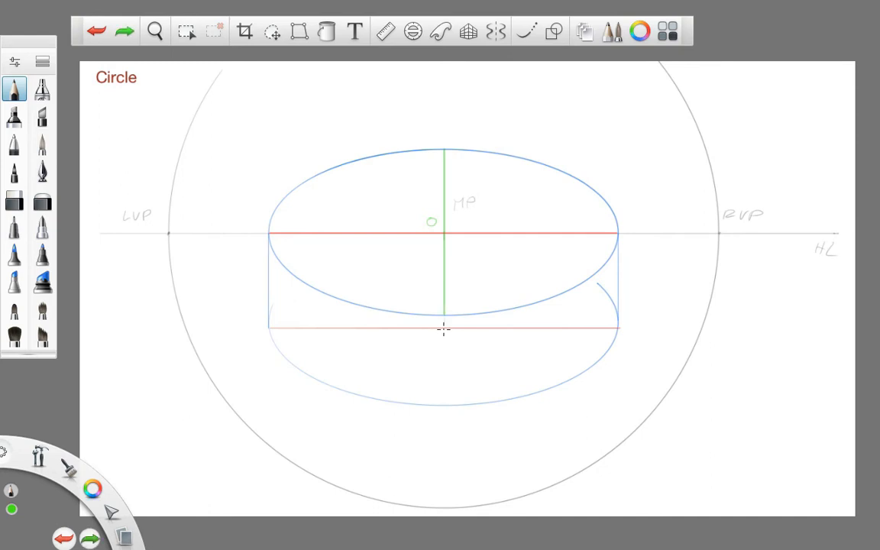
left_click_drag(443, 330, 444, 316)
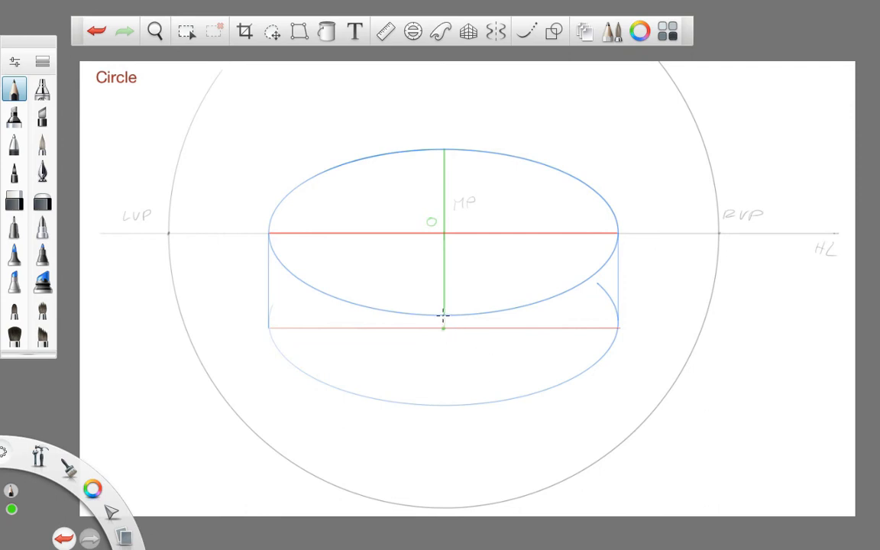
mouse_move(444, 330)
left_mouse_down()
mouse_move(449, 426)
mouse_move(468, 506)
mouse_move(452, 423)
left_mouse_up()
left_click_drag(437, 452, 452, 456)
left_click_drag(434, 217, 432, 224)
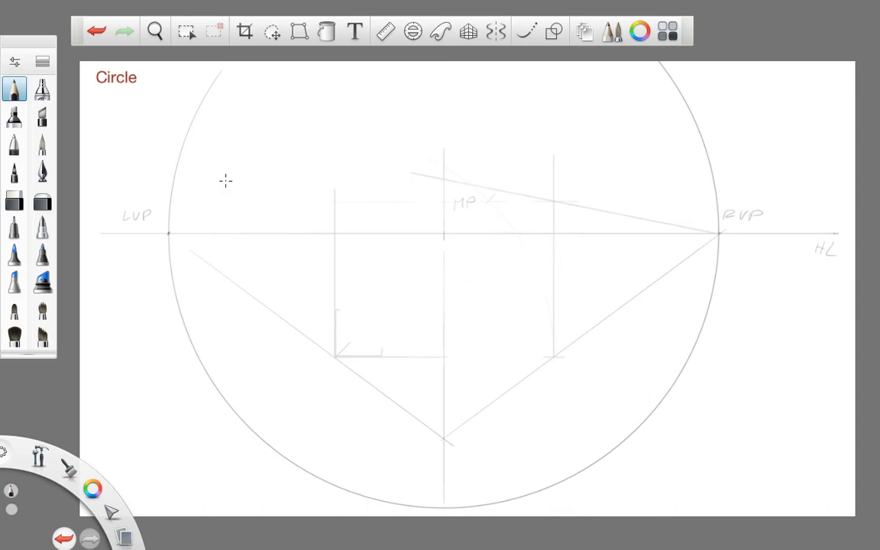
- Draw both ruled diagonals of the perspective square between the central vertical and the vertical beside it, towards RVP
left_click(386, 31)
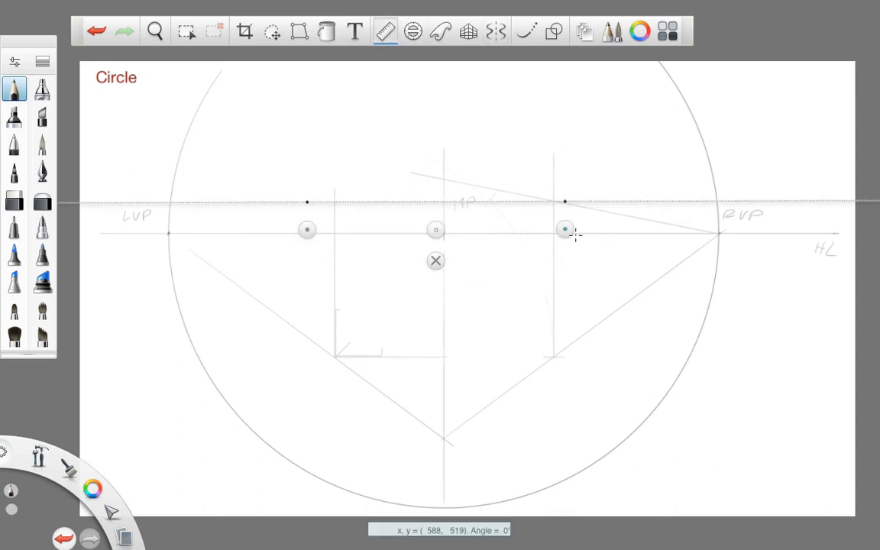
left_click_drag(565, 228, 556, 227)
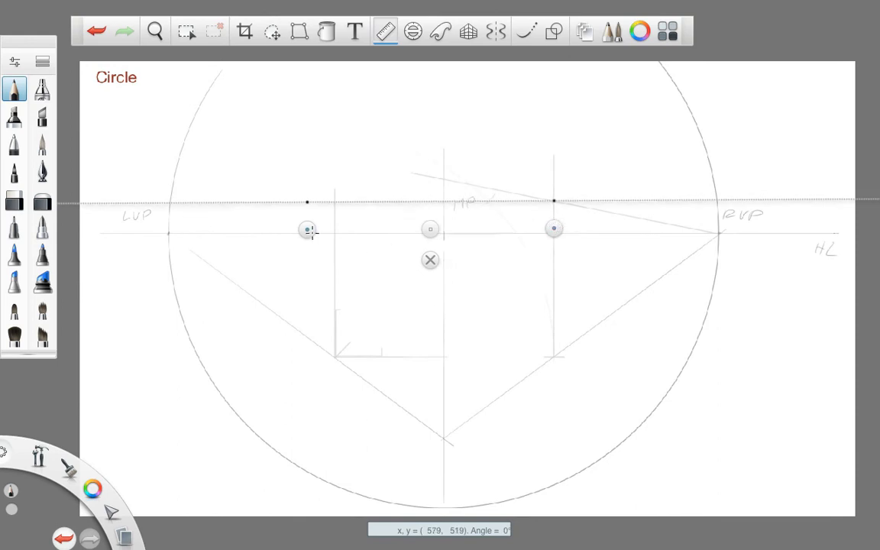
left_click_drag(306, 230, 444, 465)
left_click_drag(556, 208, 447, 437)
left_click_drag(579, 213, 471, 193)
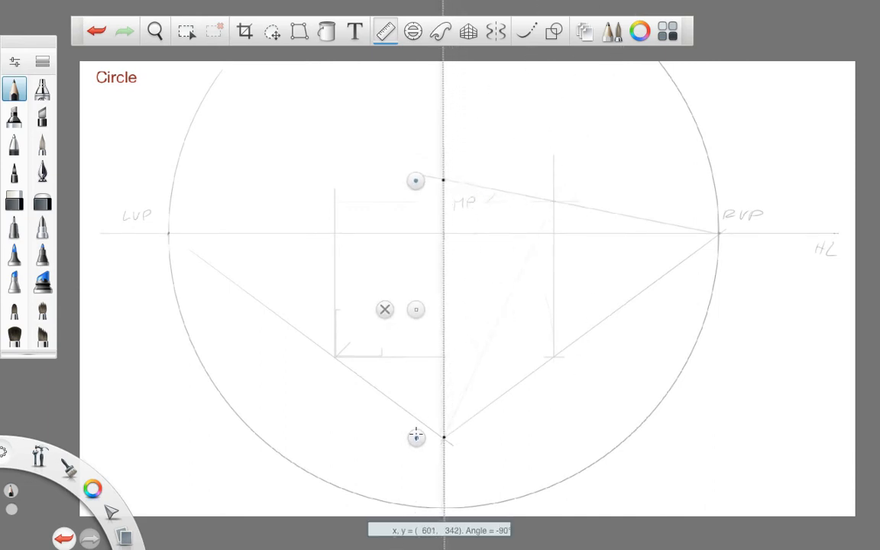
left_click_drag(416, 438, 544, 388)
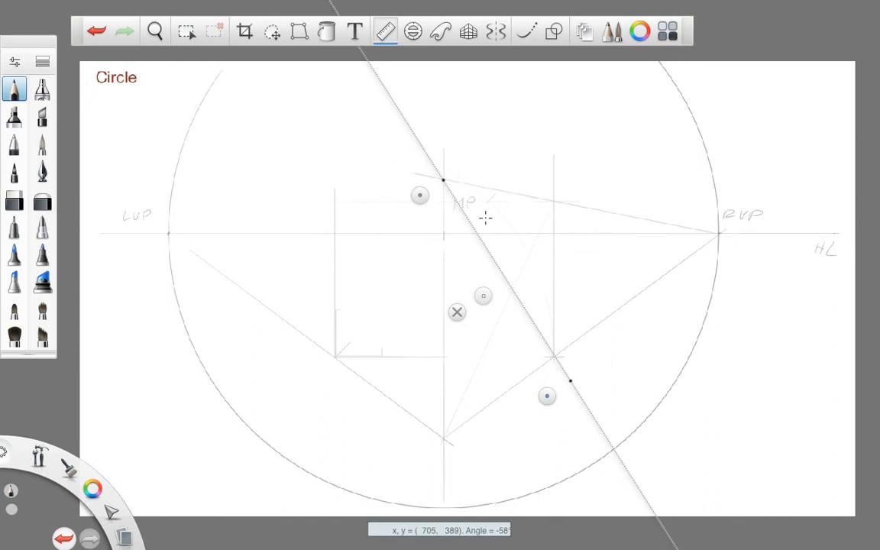
left_click_drag(457, 188, 601, 389)
left_click(442, 411)
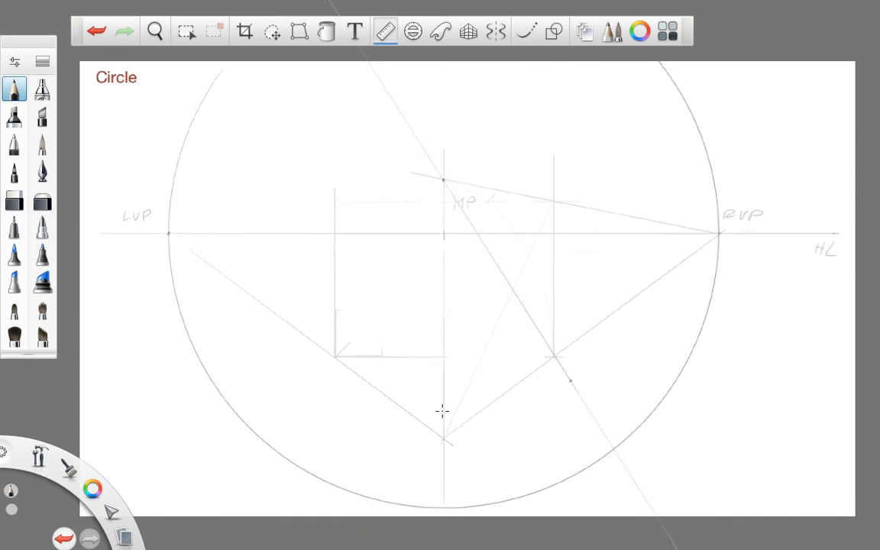
left_click(457, 312)
- Align the ruler vertically through the intersection of the diagonals and mark the midpoints on the square's upper and lower receding edges
left_click(387, 31)
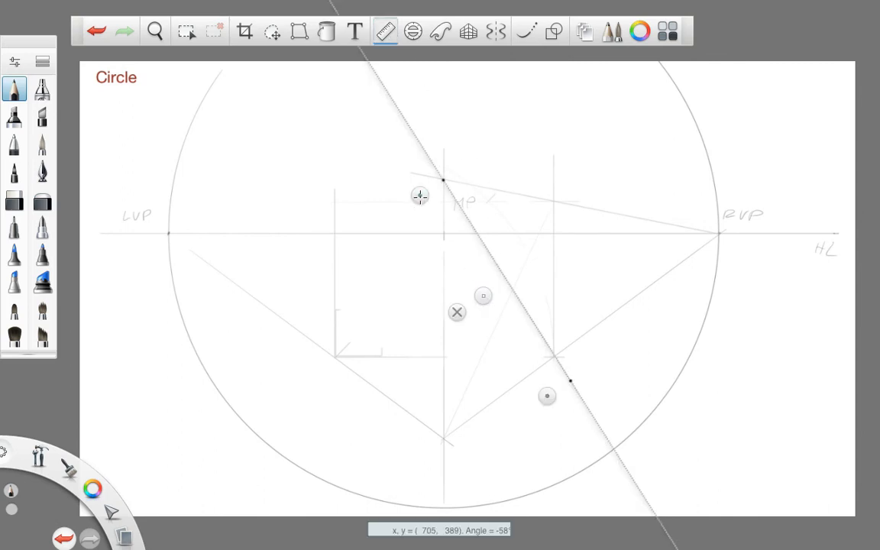
left_click_drag(420, 196, 545, 173)
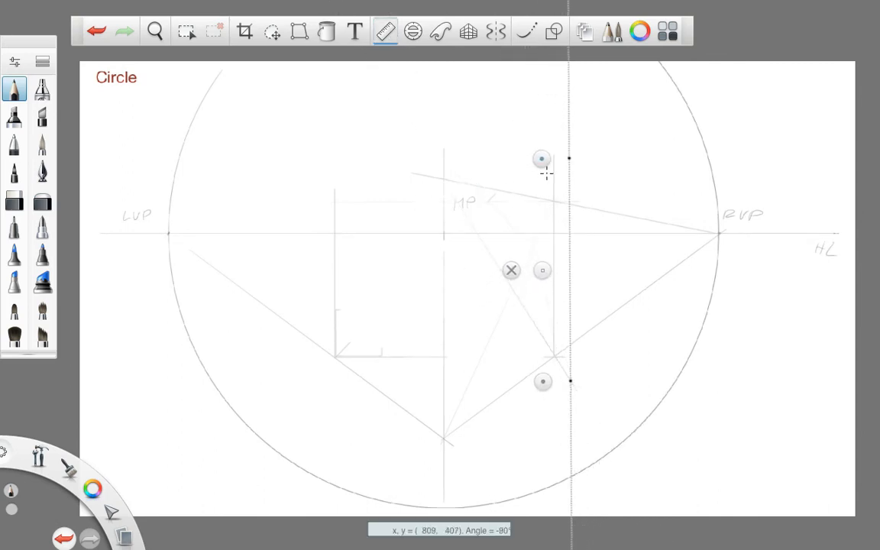
left_click_drag(543, 271, 488, 269)
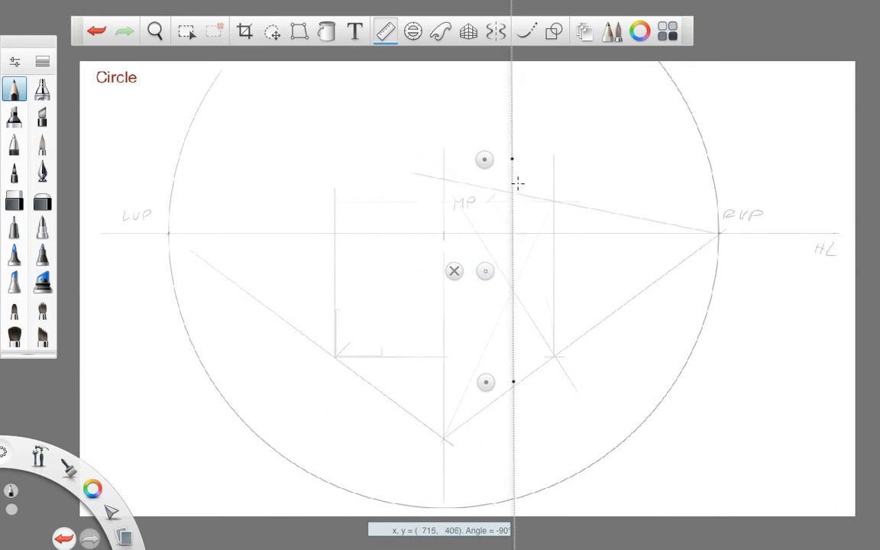
left_click_drag(518, 188, 517, 204)
left_click_drag(525, 384, 524, 391)
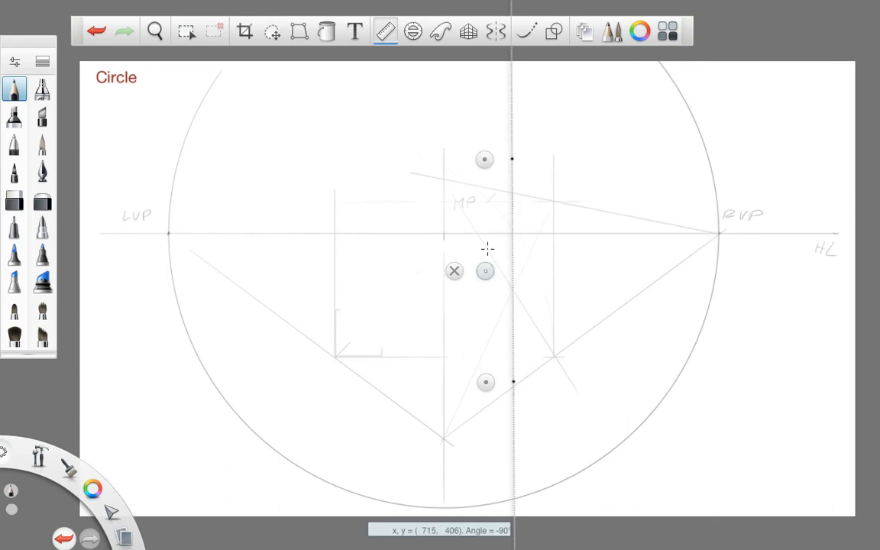
- Align the ruler from RVP through the intersection of the diagonals and mark the midpoints on the square's two vertical edges
left_click_drag(485, 159, 690, 241)
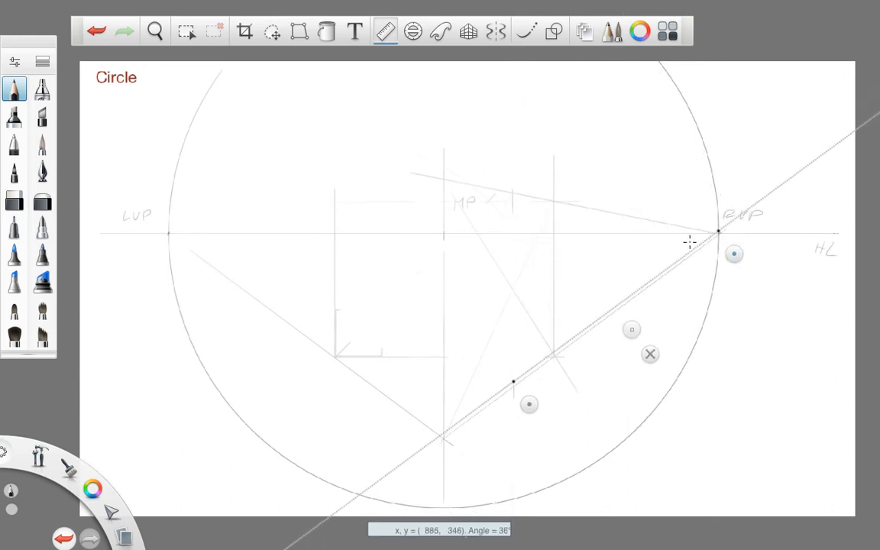
left_click_drag(528, 404, 426, 341)
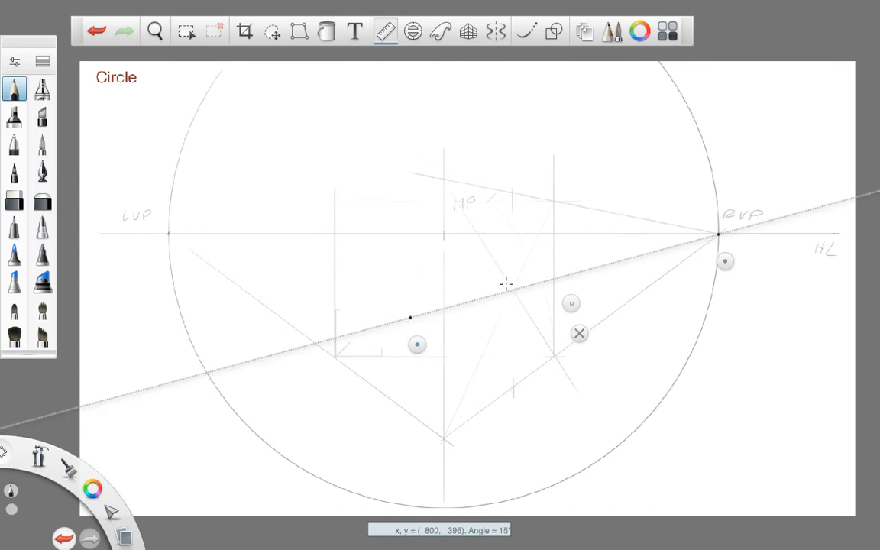
left_click_drag(548, 275, 557, 277)
left_click_drag(439, 307, 444, 307)
left_click(576, 334)
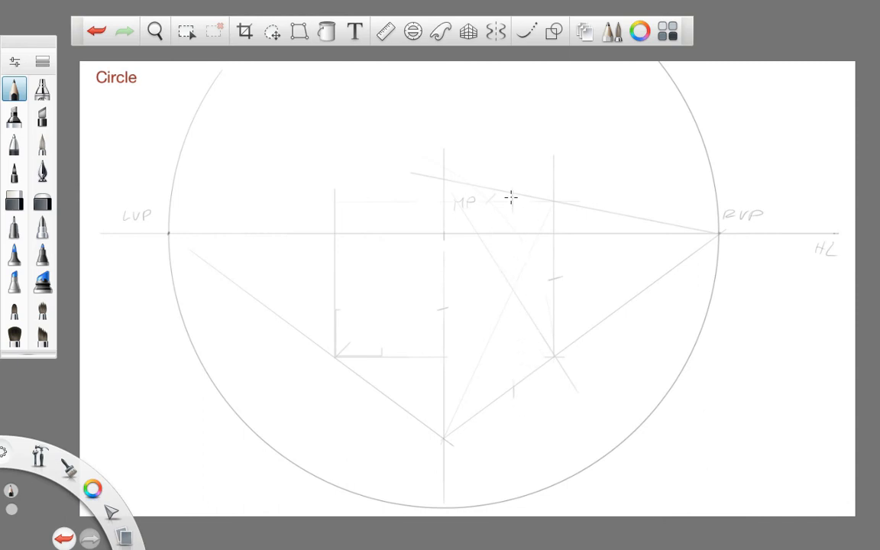
- Outline the lower quarter of the square nearest the central vertical with centre lines, and mark where its own diagonal crosses the main one
left_click(385, 31)
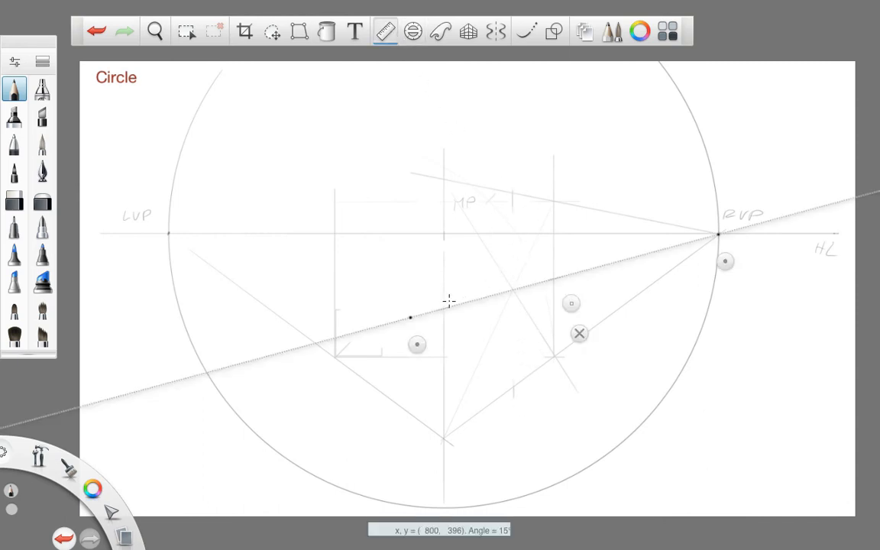
left_click_drag(449, 301, 509, 285)
left_click_drag(709, 268, 413, 448)
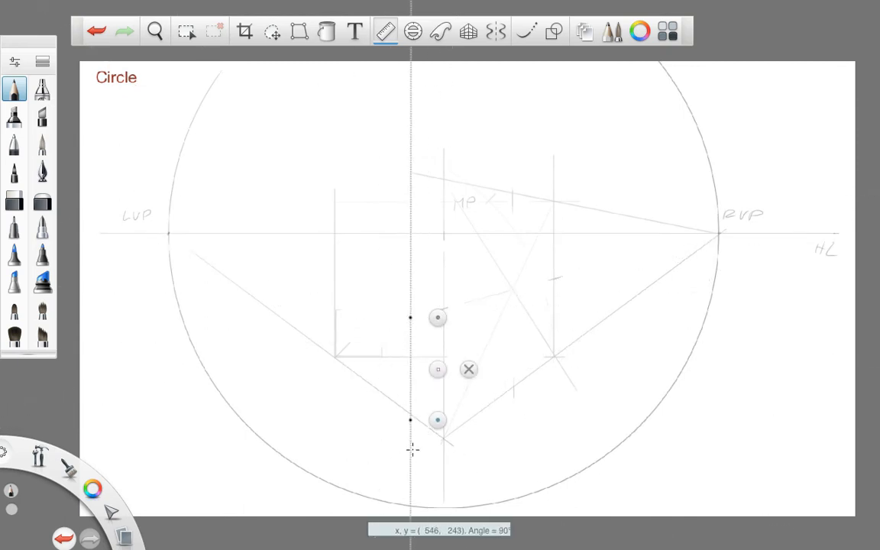
left_click_drag(440, 370, 542, 341)
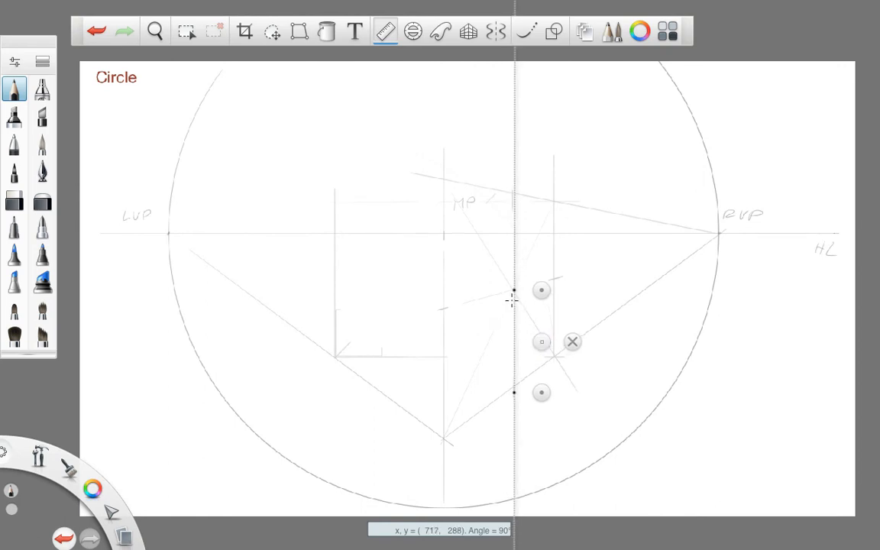
mouse_move(536, 334)
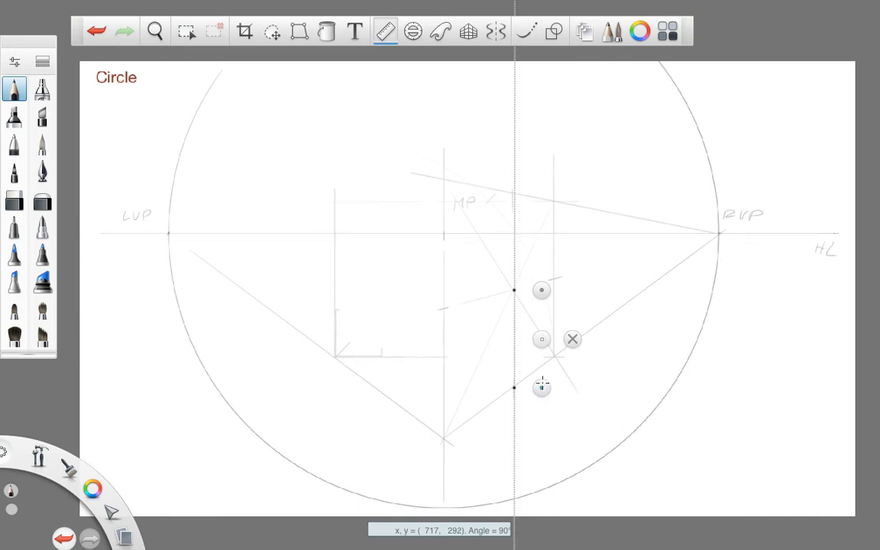
left_click_drag(541, 290, 466, 309)
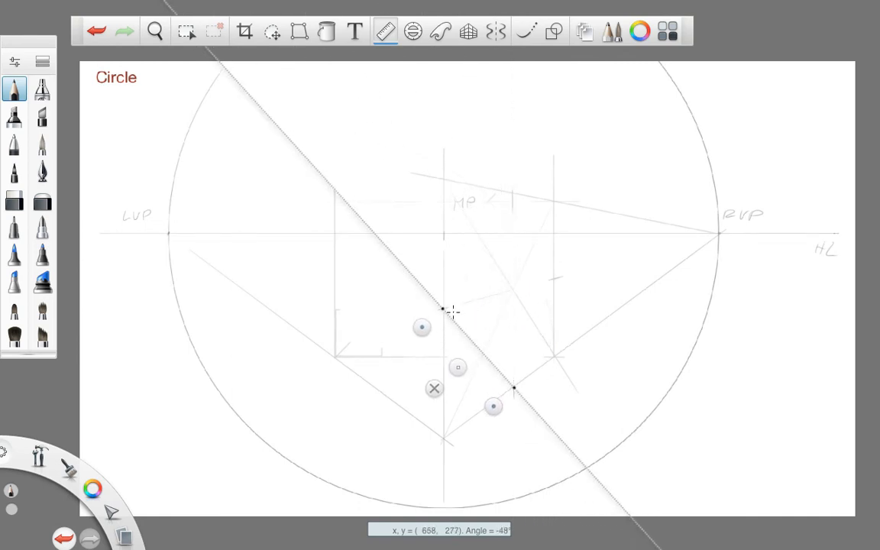
left_click_drag(480, 346, 486, 357)
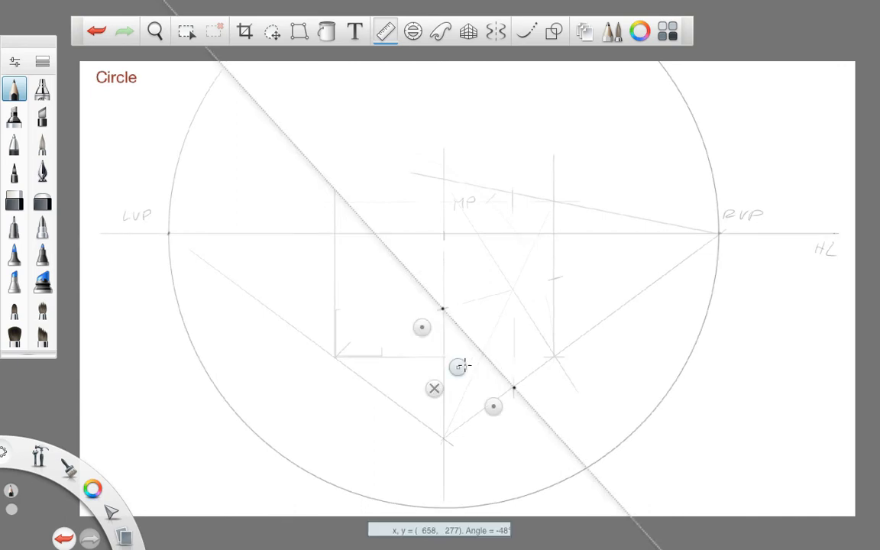
left_click(434, 389)
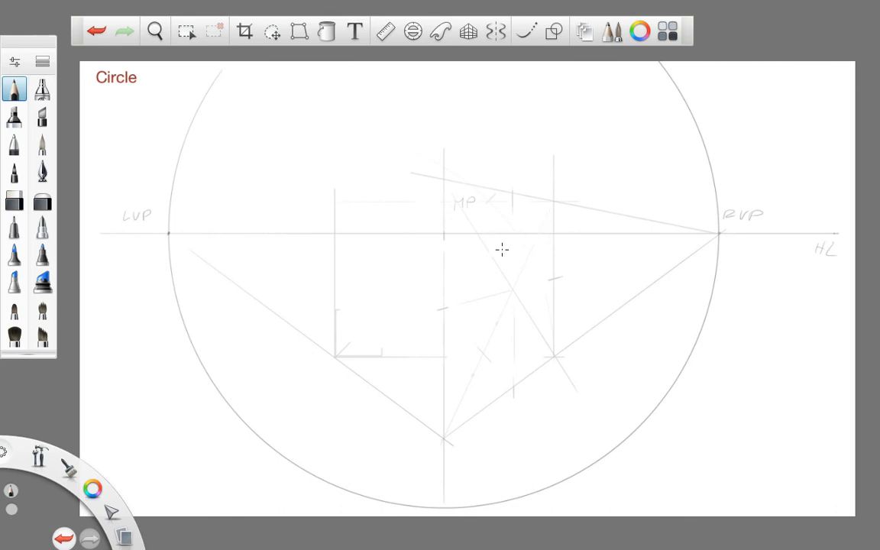
- Project the circle point from the near lower diagonal arm vertically to the upper arm, and from there towards RVP onto the opposite diagonal
left_click(387, 30)
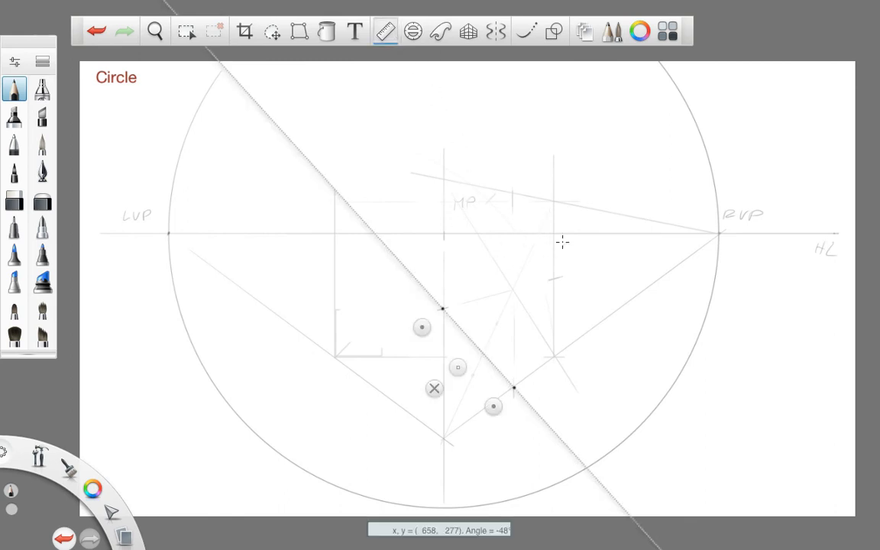
left_click_drag(428, 323, 496, 269)
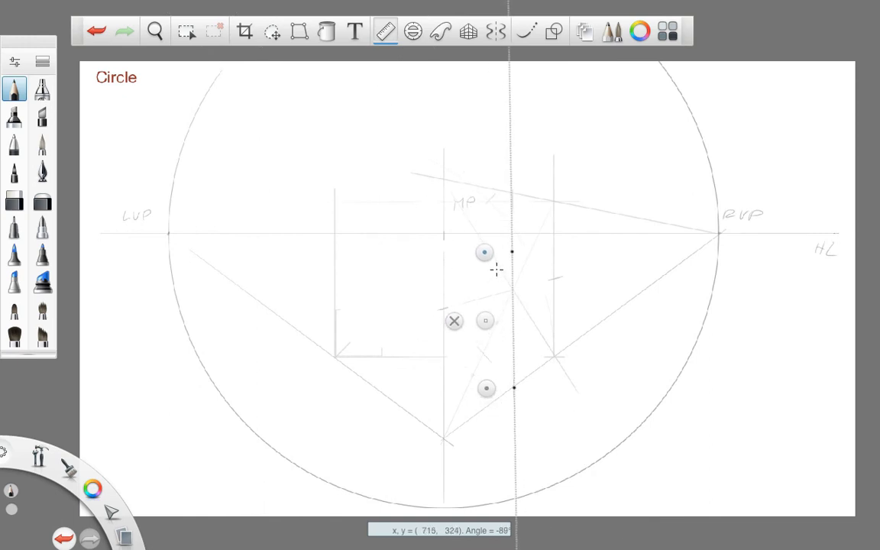
left_click_drag(486, 322, 444, 297)
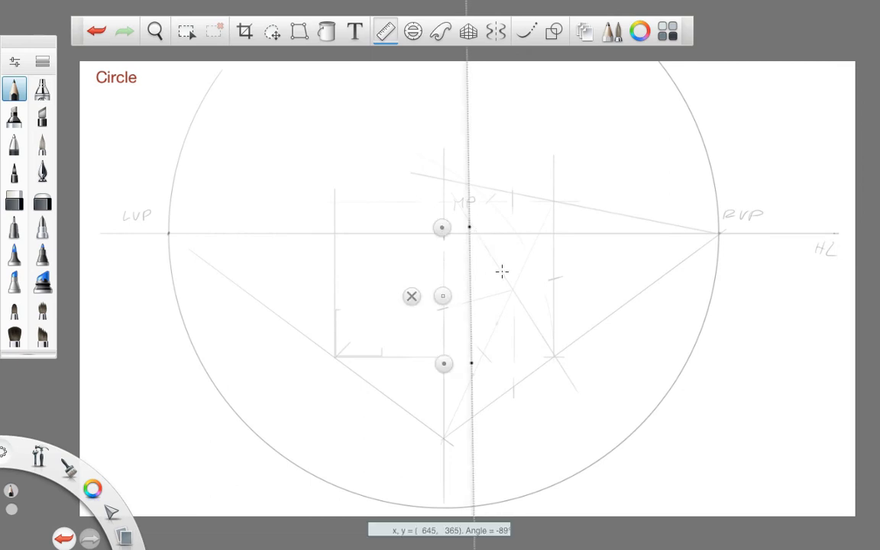
left_click_drag(443, 364, 690, 232)
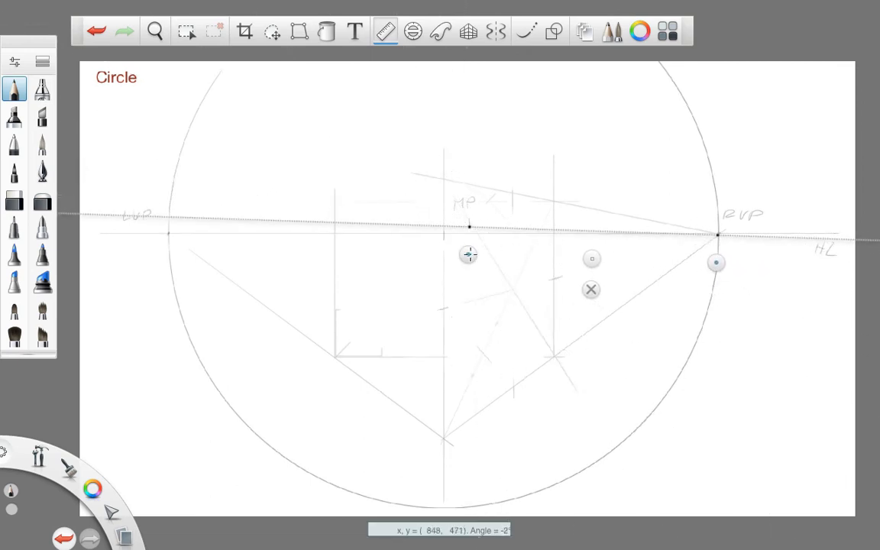
left_click_drag(469, 254, 469, 249)
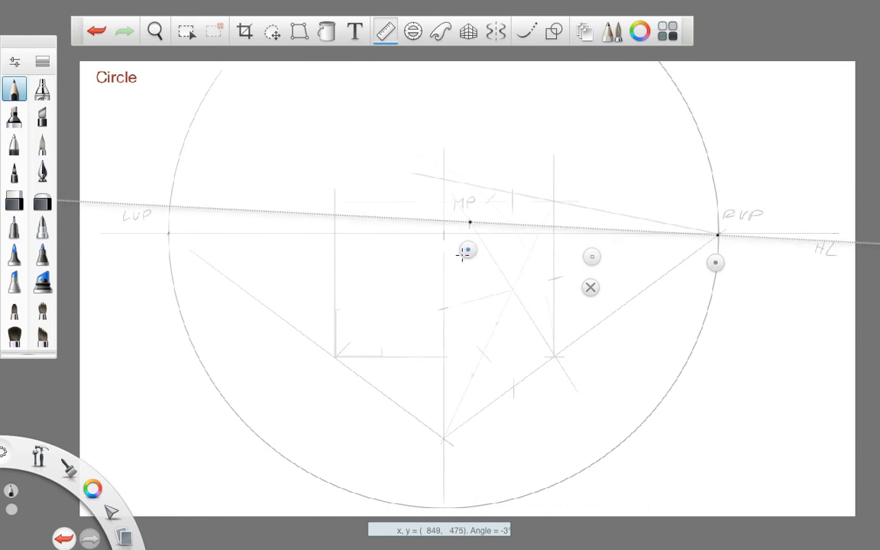
left_click_drag(542, 224, 546, 232)
- Project the far upper diagonal point vertically down, mark it on the lower arm and check both lower points against RVP
mouse_move(467, 246)
left_mouse_down()
mouse_move(537, 262)
mouse_move(547, 249)
mouse_move(538, 251)
left_mouse_up()
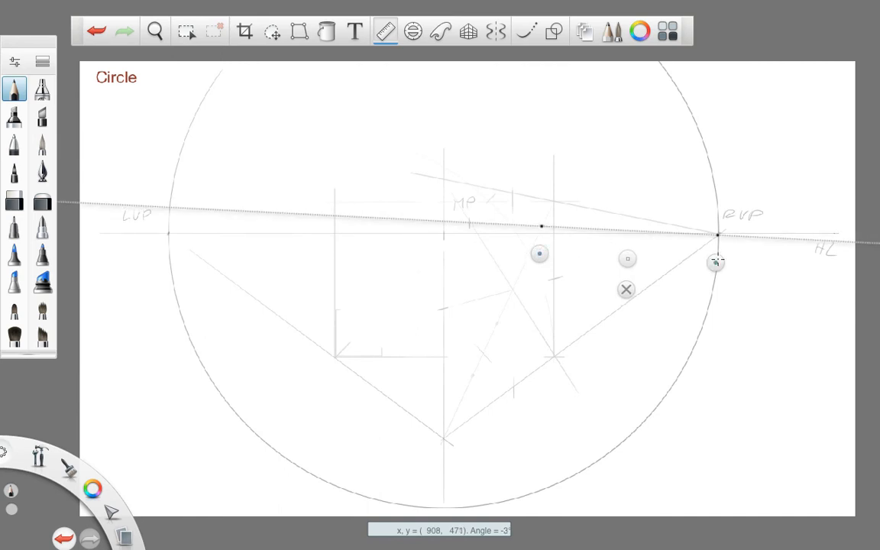
left_click_drag(716, 262, 542, 379)
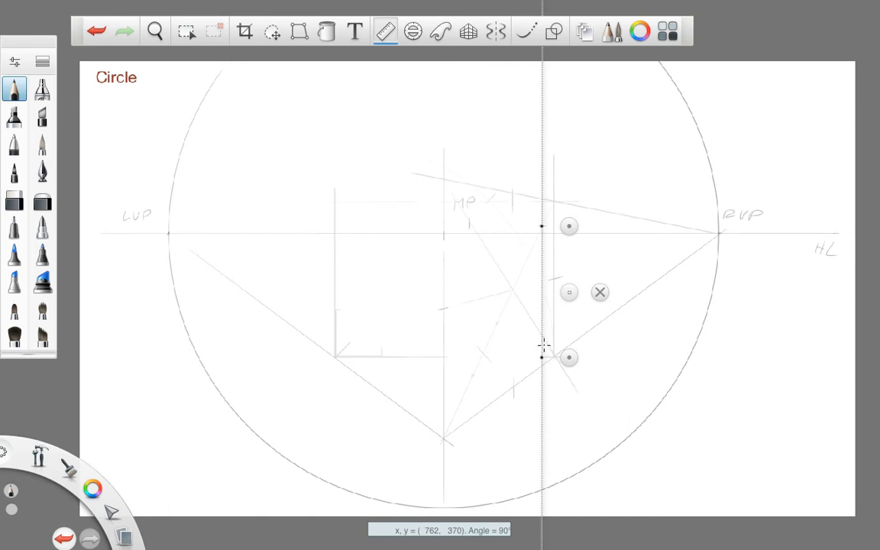
left_click_drag(543, 337, 543, 335)
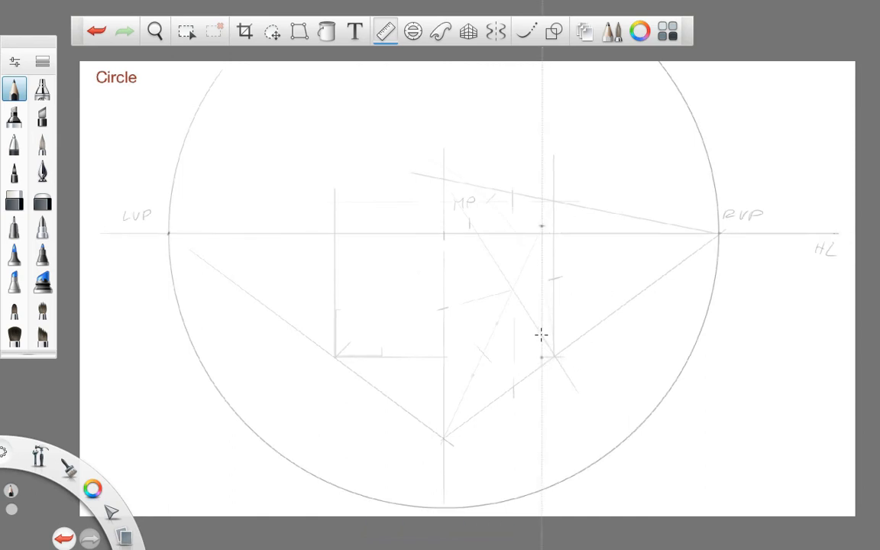
mouse_move(568, 226)
left_mouse_down()
mouse_move(513, 252)
mouse_move(704, 254)
mouse_move(719, 269)
mouse_move(662, 252)
mouse_move(727, 247)
mouse_move(747, 234)
left_mouse_up()
left_click_drag(558, 380, 557, 359)
left_click_drag(471, 379, 475, 374)
left_click_drag(543, 341, 543, 337)
left_click(658, 334)
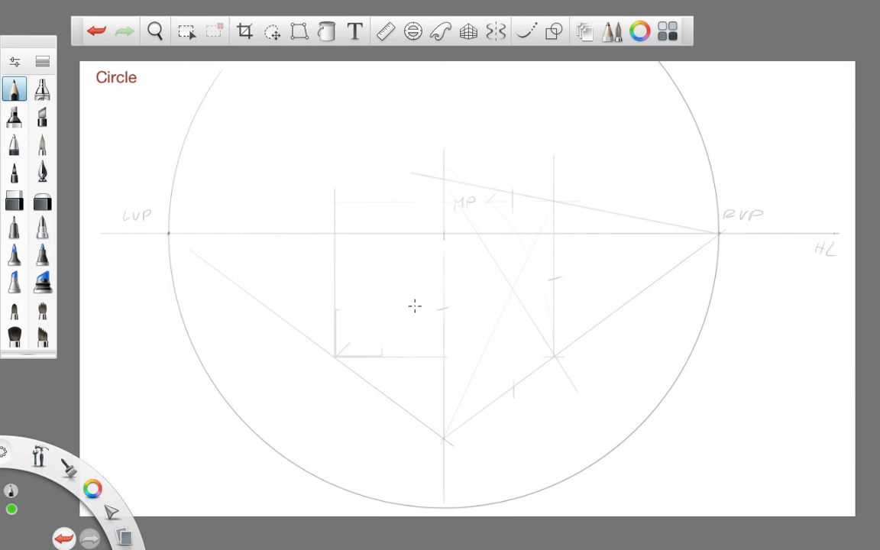
- Rotate the ellipse guide to 270°, move it over the perspective square and scale it down to the square's height
left_click(412, 32)
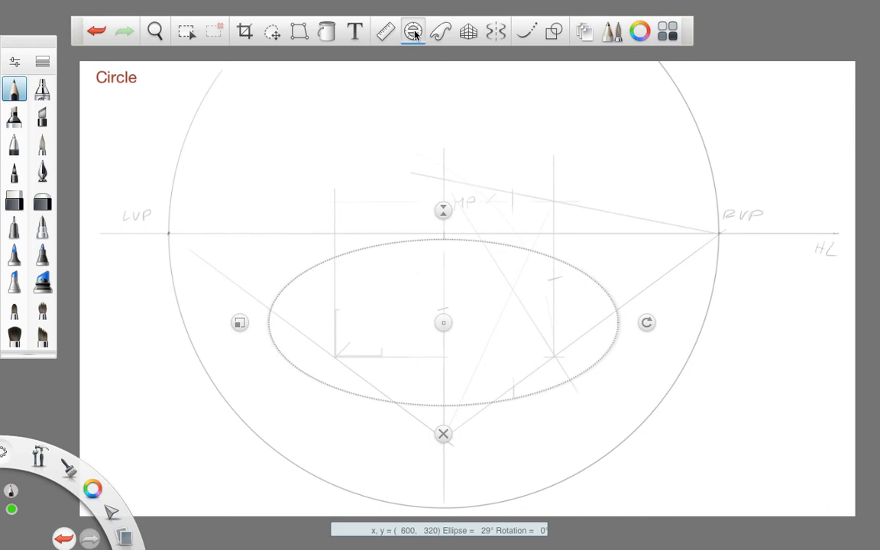
left_click_drag(646, 322, 443, 435)
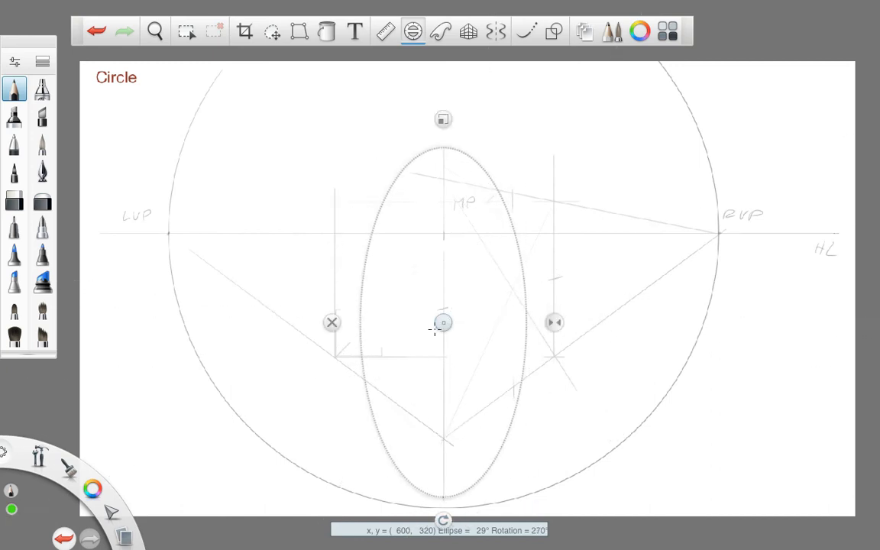
left_click_drag(442, 324, 498, 252)
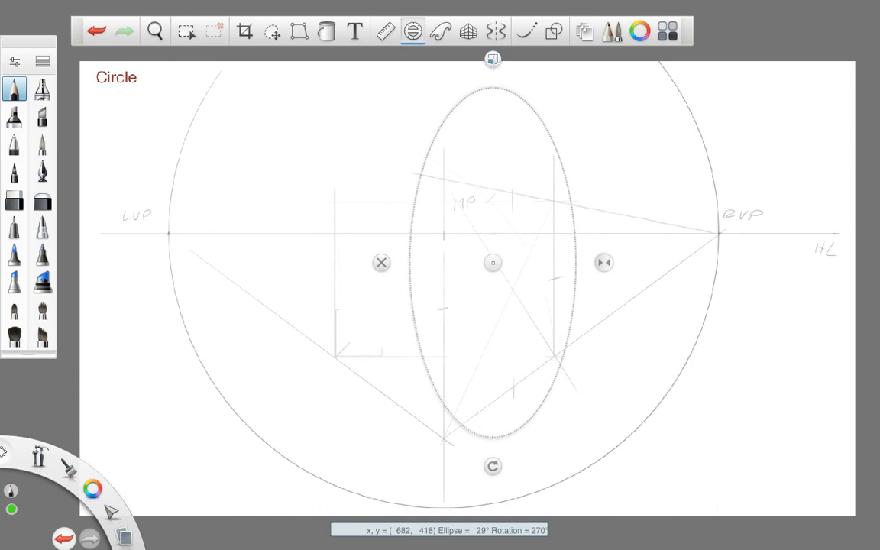
left_click_drag(496, 68, 495, 153)
left_click_drag(498, 261, 503, 291)
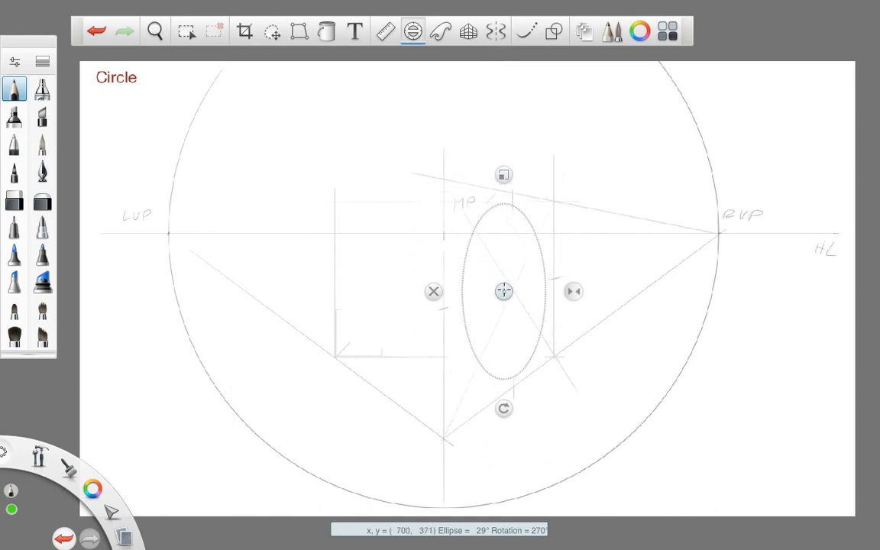
left_click_drag(507, 177, 506, 166)
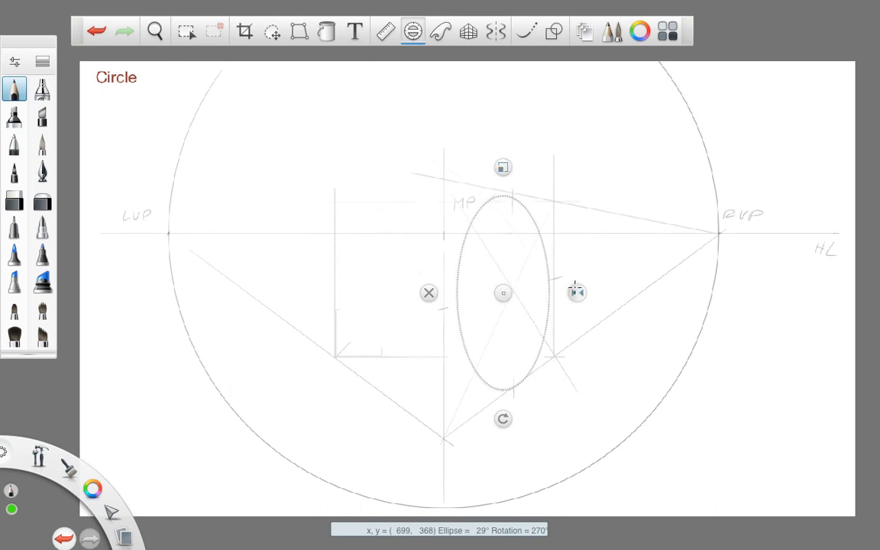
- Widen the ellipse guide to 35° and align it with the midpoints marked on the square's edges
left_click_drag(577, 293, 584, 293)
left_click_drag(504, 293, 499, 290)
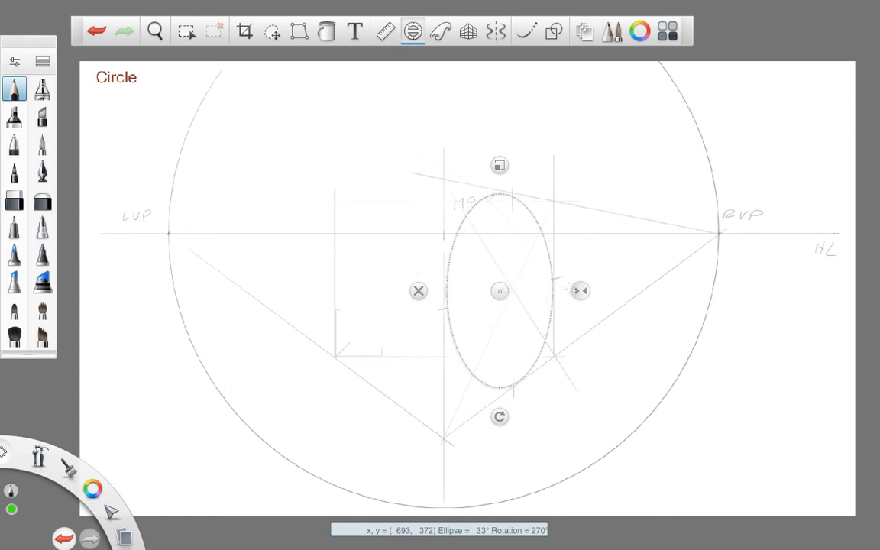
left_click_drag(577, 290, 583, 289)
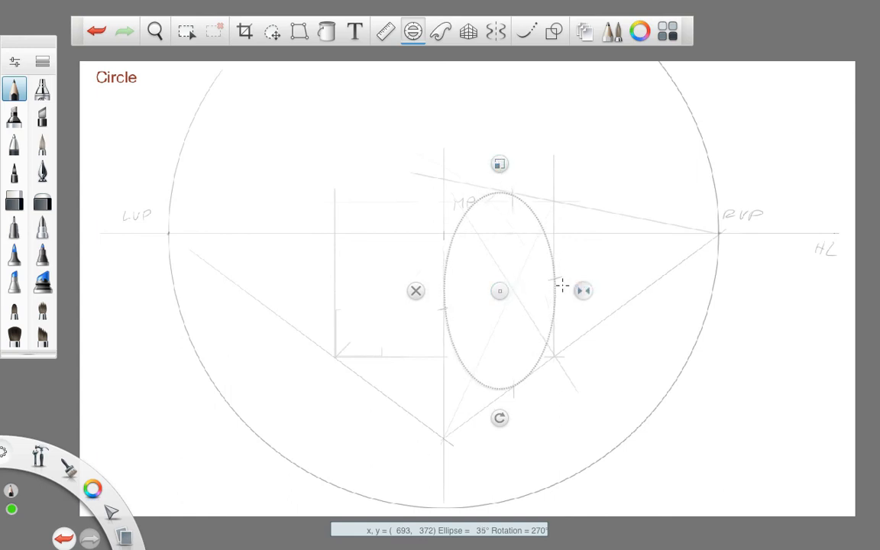
- Narrow the ellipse guide to 34°, rotate it to 260° and shift it onto the marked midpoints of the perspective square
left_click_drag(582, 290, 581, 290)
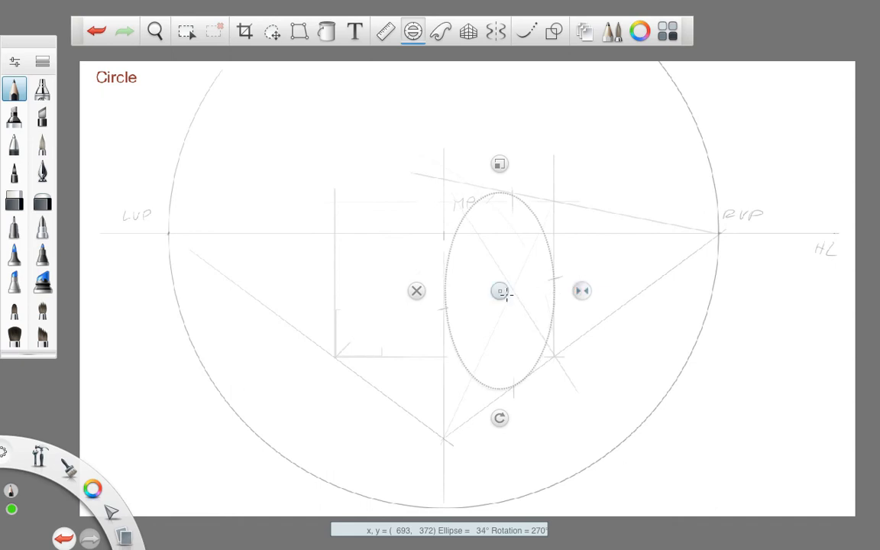
left_click_drag(499, 291, 498, 288)
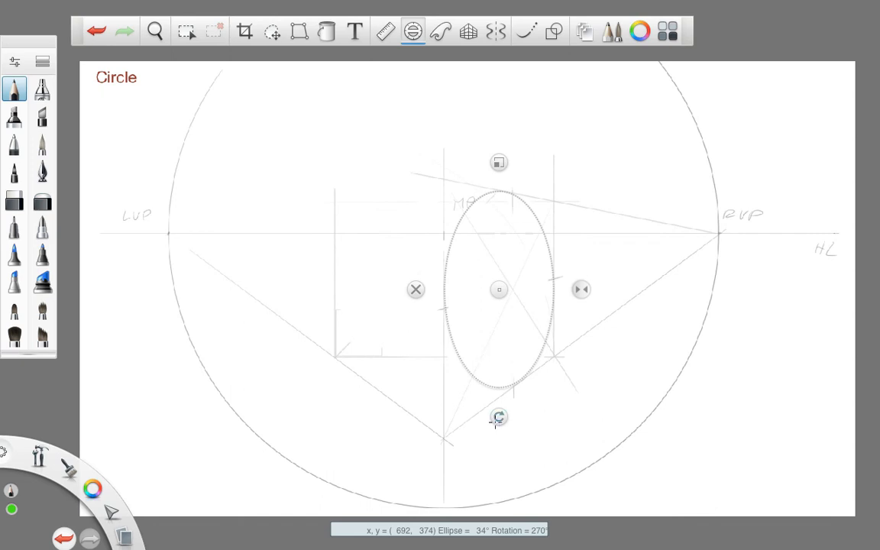
left_click_drag(497, 419, 466, 475)
mouse_move(503, 314)
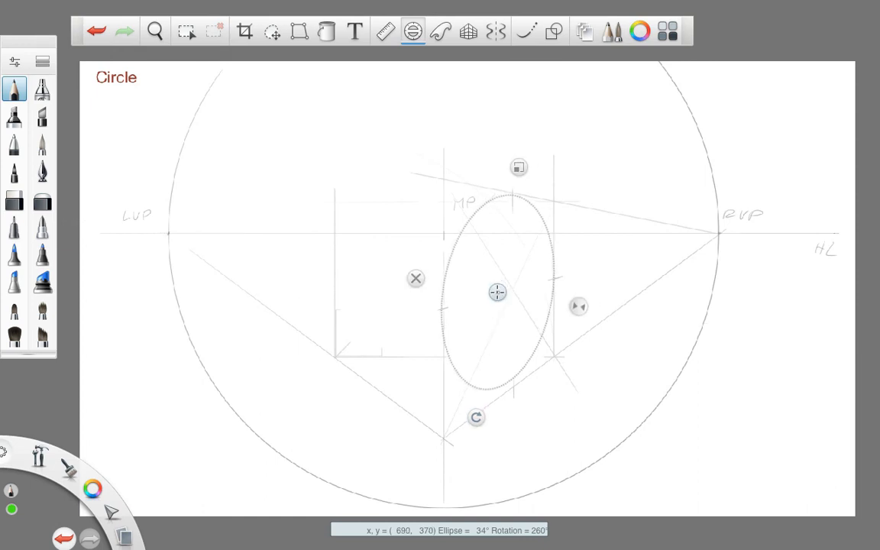
left_click_drag(497, 292, 500, 293)
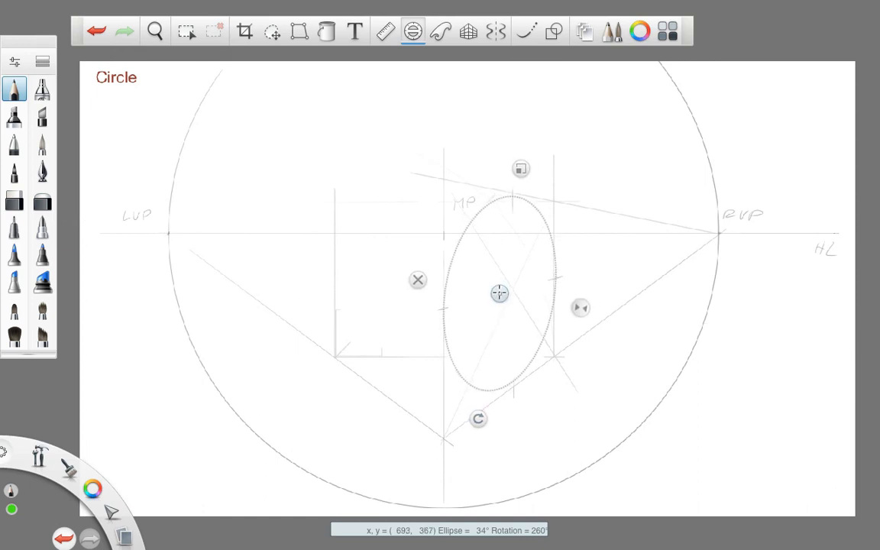
left_click_drag(478, 419, 469, 467)
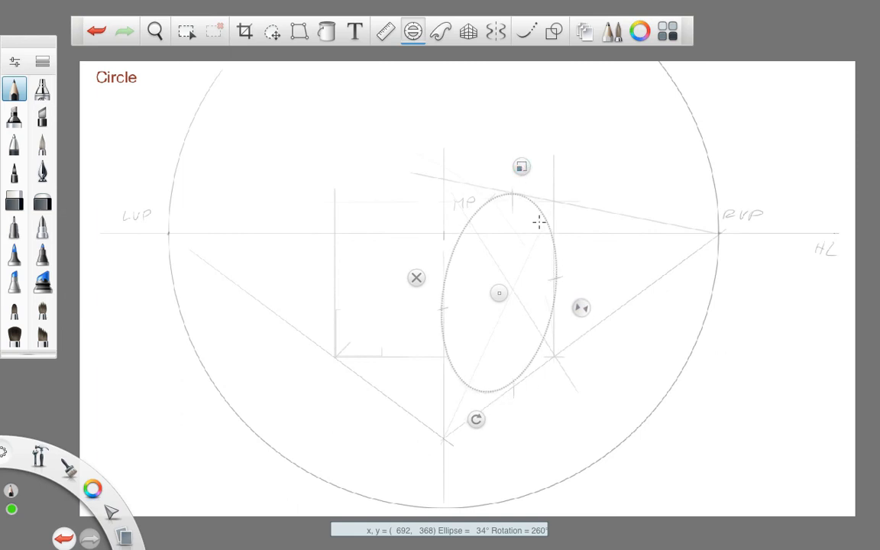
- Reduce the ellipse guide to 32° and nudge its centre until the curve touches the square's four edges
left_click_drag(585, 309, 582, 310)
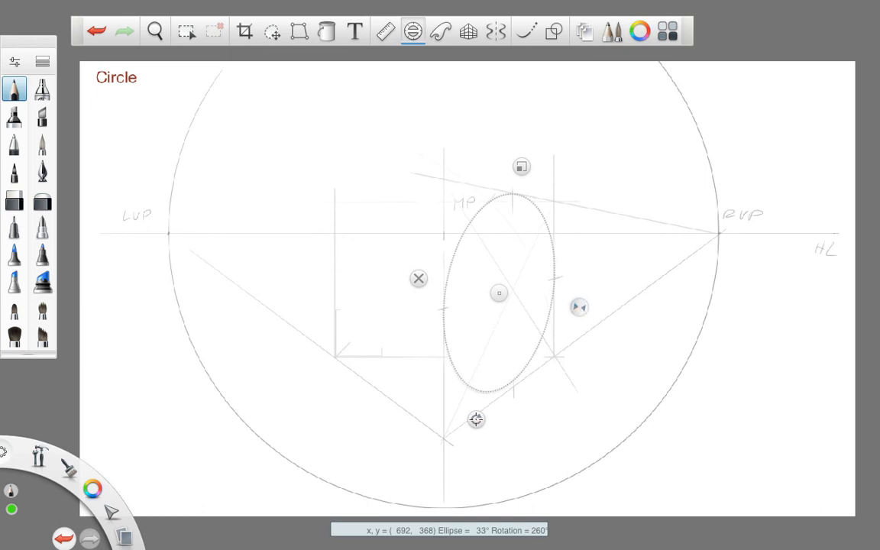
left_click_drag(477, 419, 477, 420)
left_click_drag(498, 293, 499, 294)
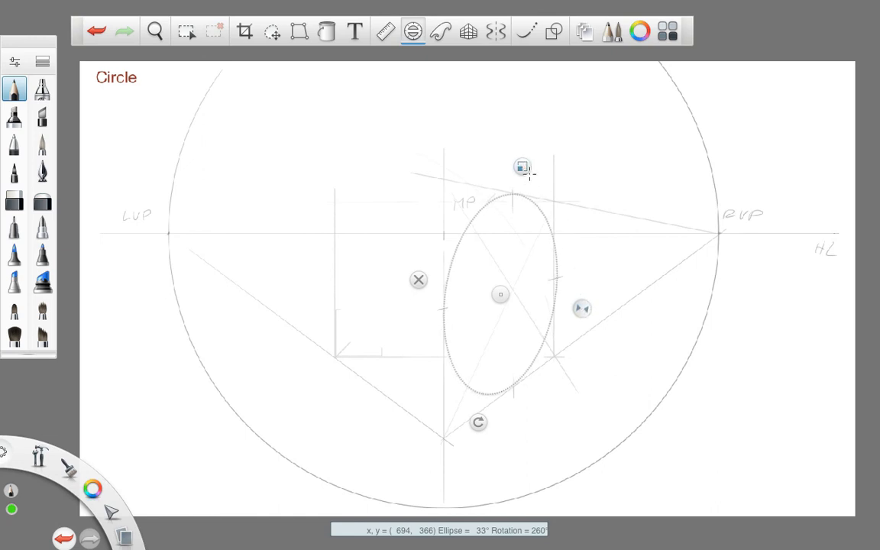
left_click_drag(582, 308, 580, 308)
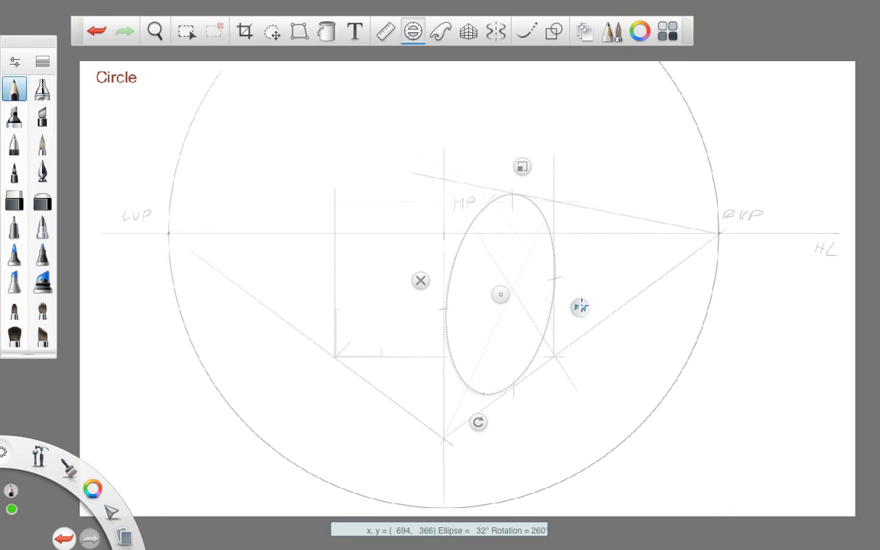
left_click_drag(500, 295, 499, 295)
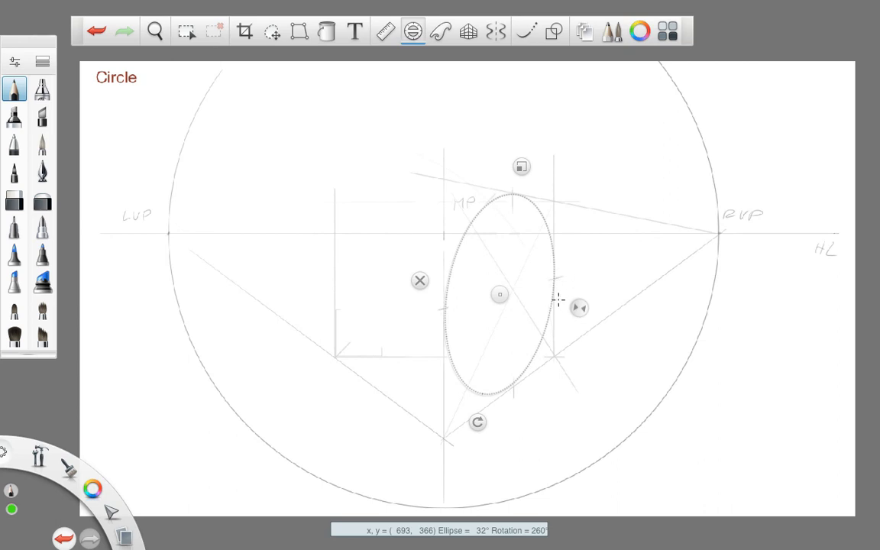
- Trace the full ellipse in blue along the guide and turn the ellipse guide off
left_click(93, 489)
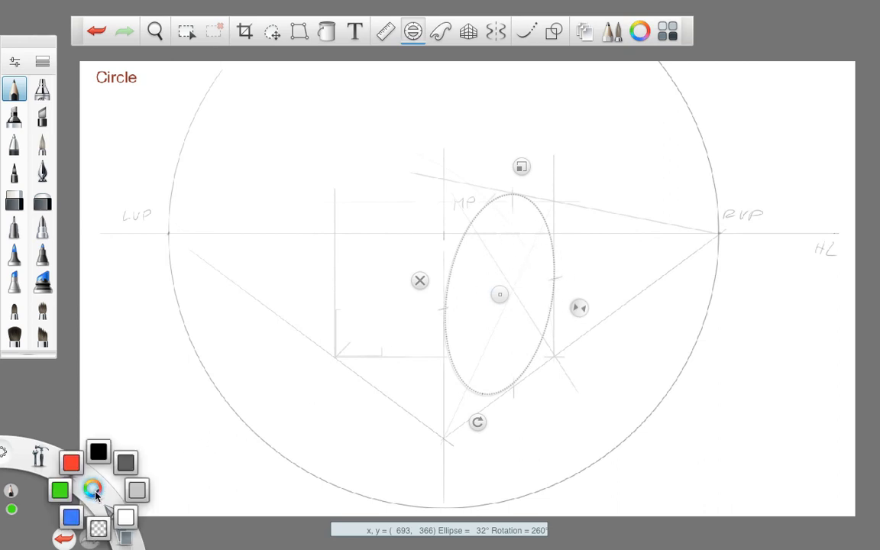
left_click(73, 514)
left_click_drag(450, 271, 523, 196)
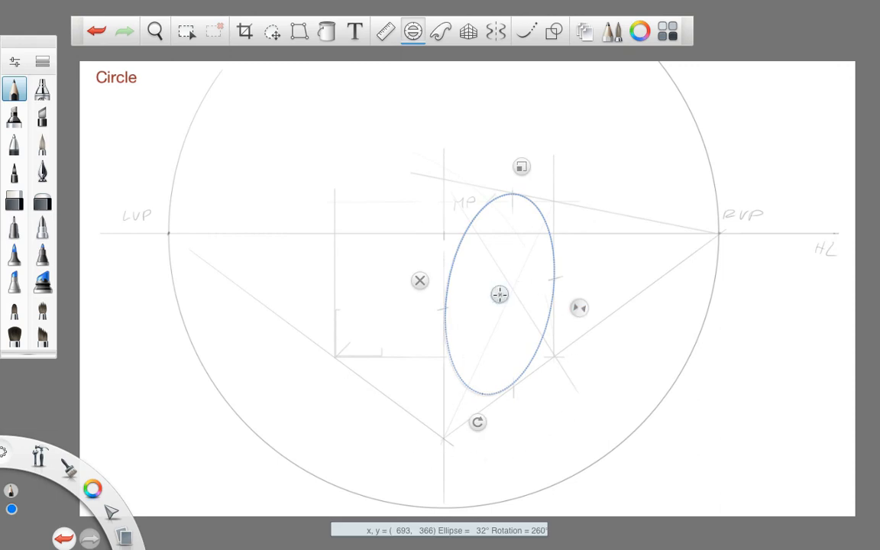
key("e")
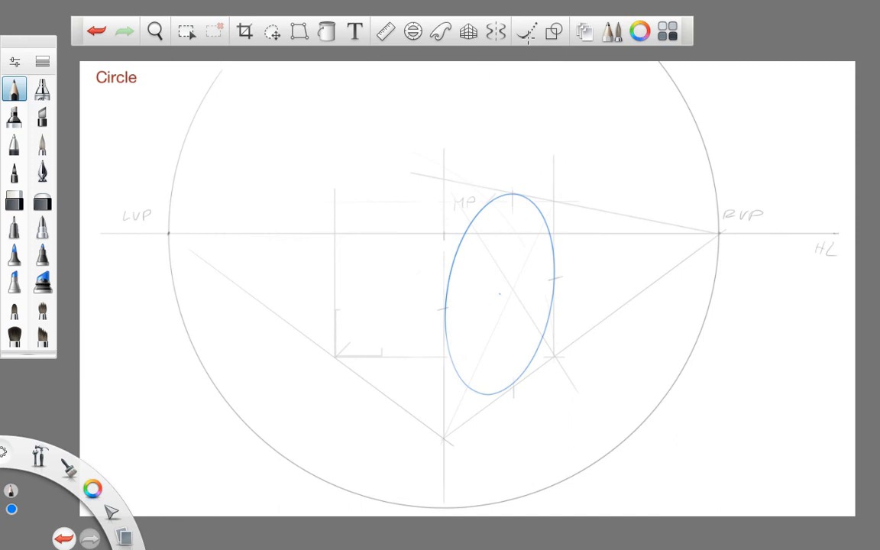
- Align the ruler from LVP through the ellipse's centre and draw the minor axis in green, with a dashed extension towards LVP
left_click(386, 33)
left_click_drag(487, 218, 539, 243)
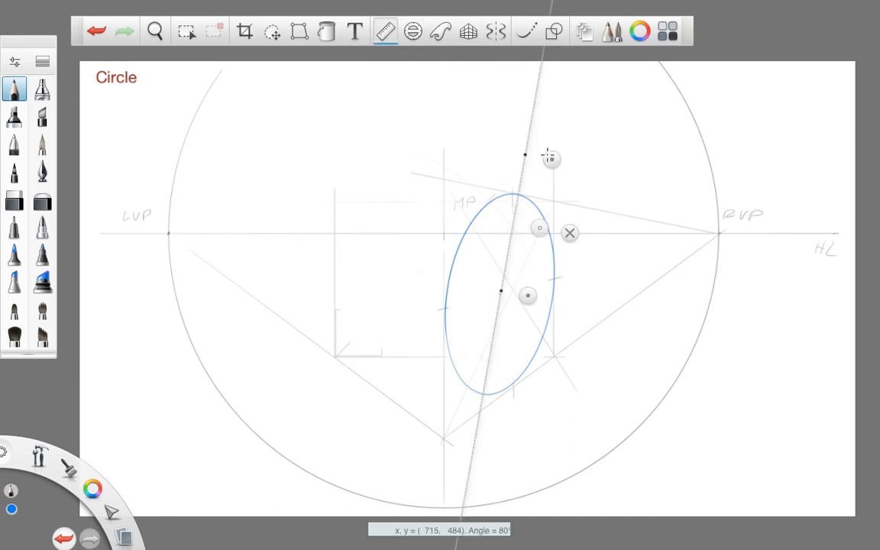
left_click_drag(549, 157, 202, 236)
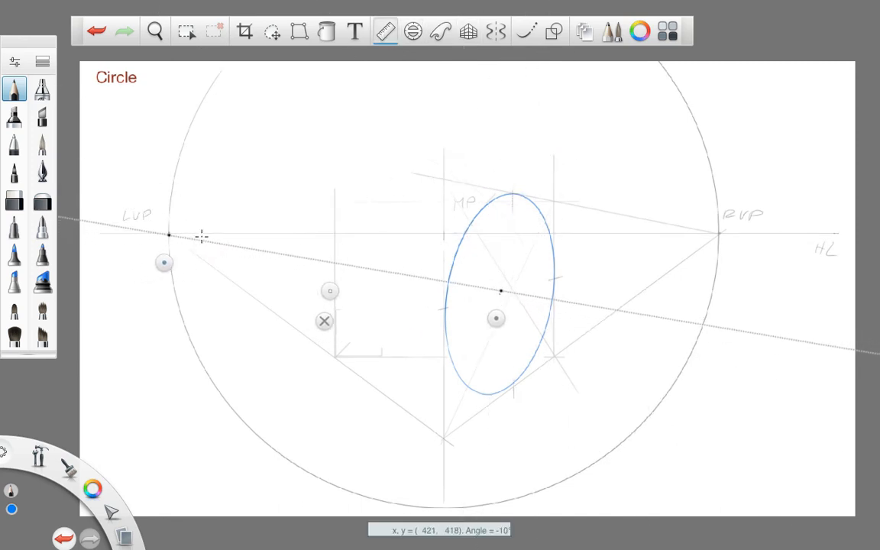
left_click_drag(495, 318, 494, 321)
left_click_drag(92, 487, 58, 486)
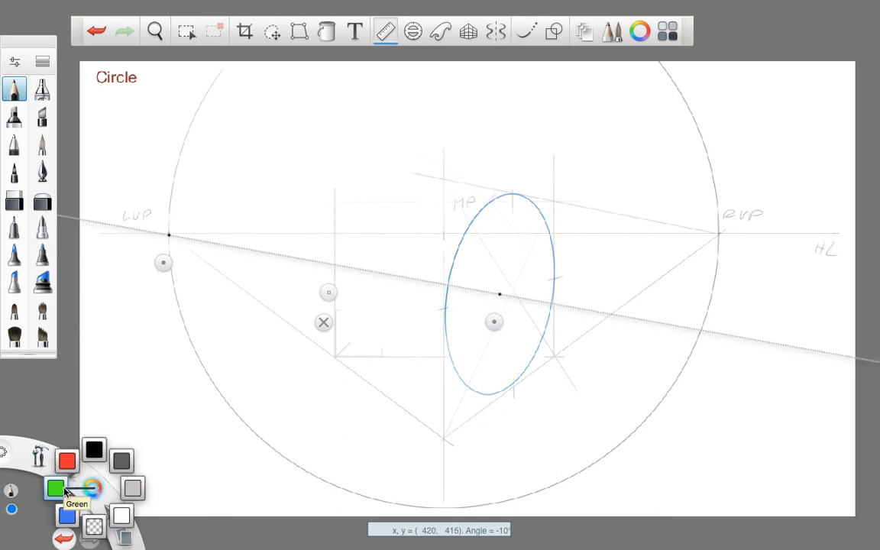
left_click_drag(450, 287, 558, 305)
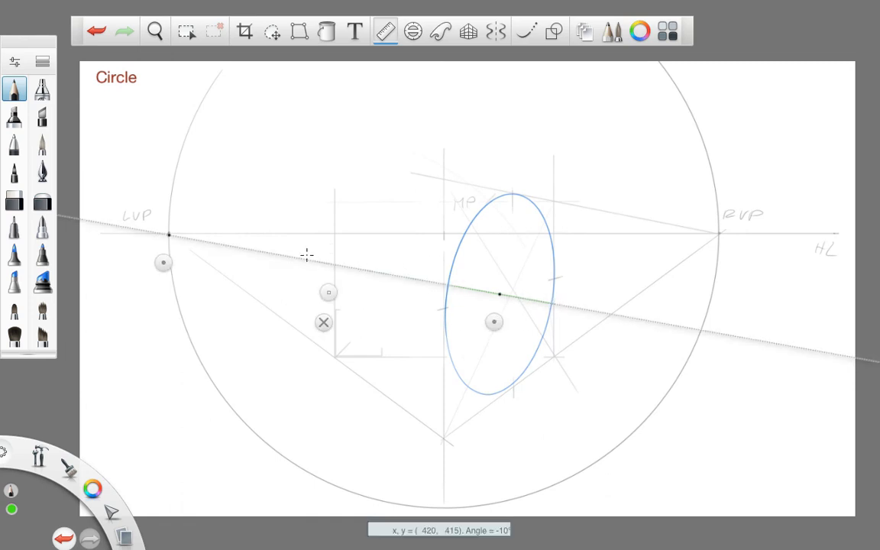
left_click(324, 322)
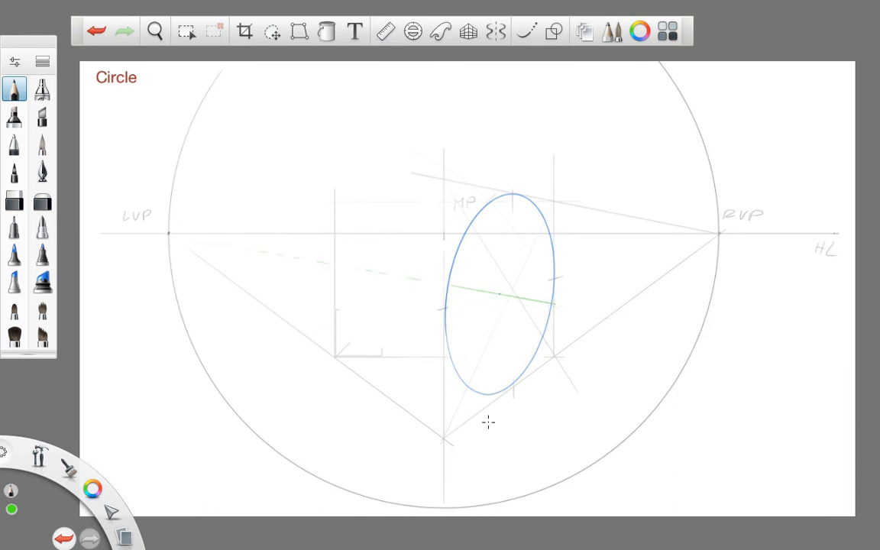
- Set the ruler to 81° through the ellipse's centre, draw the major axis in red and put the ruler away
left_click_drag(92, 489, 73, 466)
left_click(385, 32)
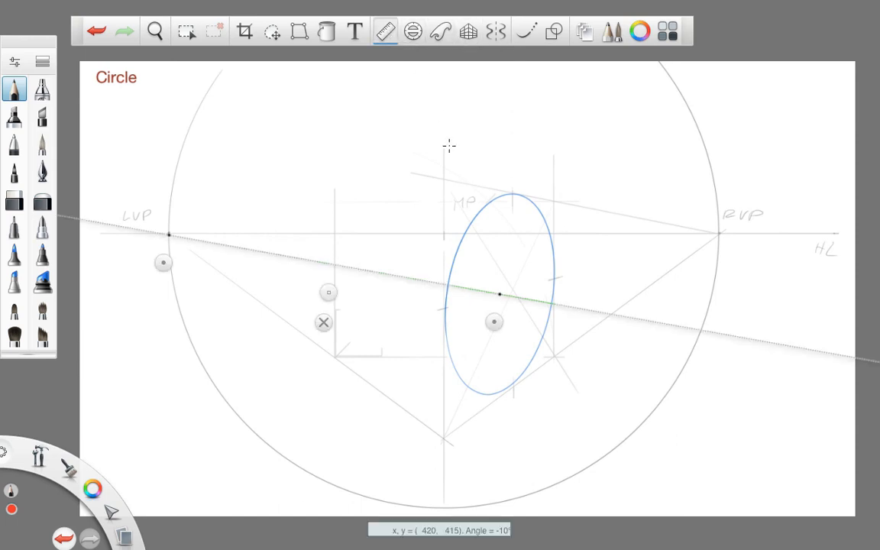
left_click_drag(183, 287, 476, 427)
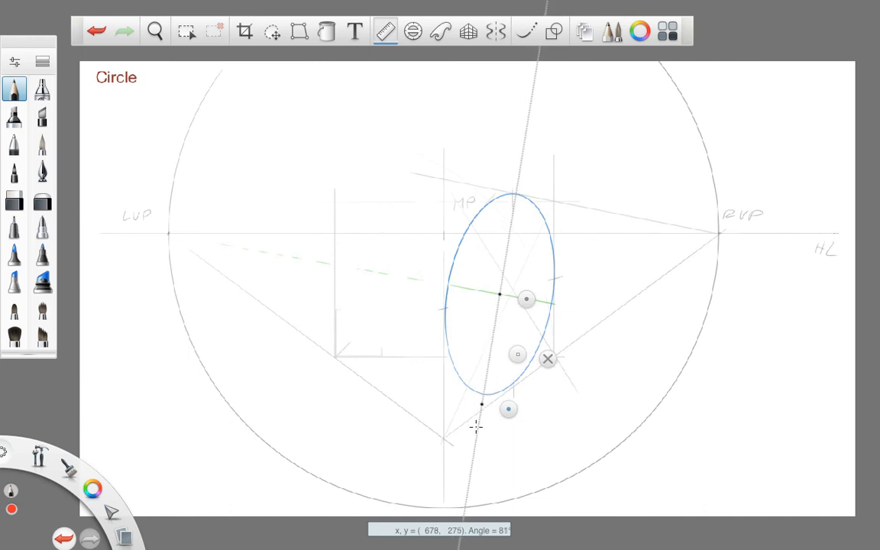
left_click_drag(477, 427, 476, 426)
left_click_drag(523, 196, 478, 456)
left_click(548, 358)
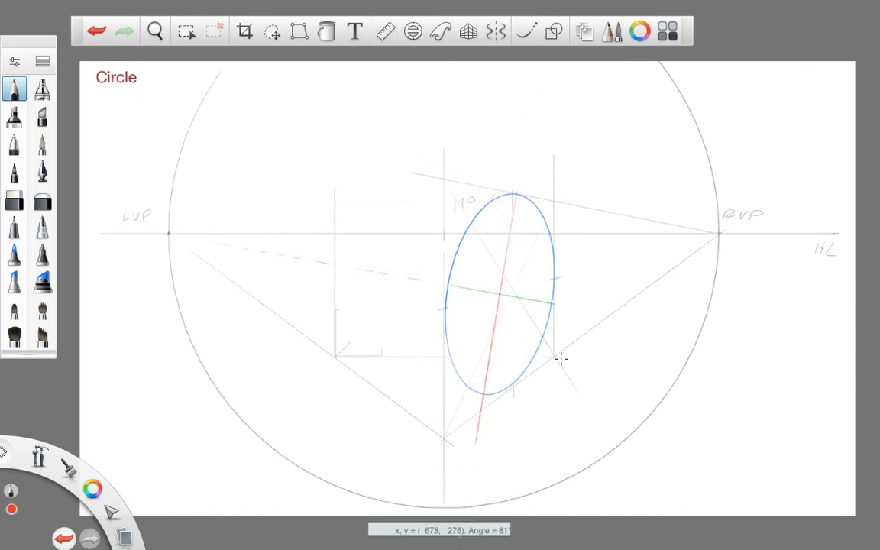